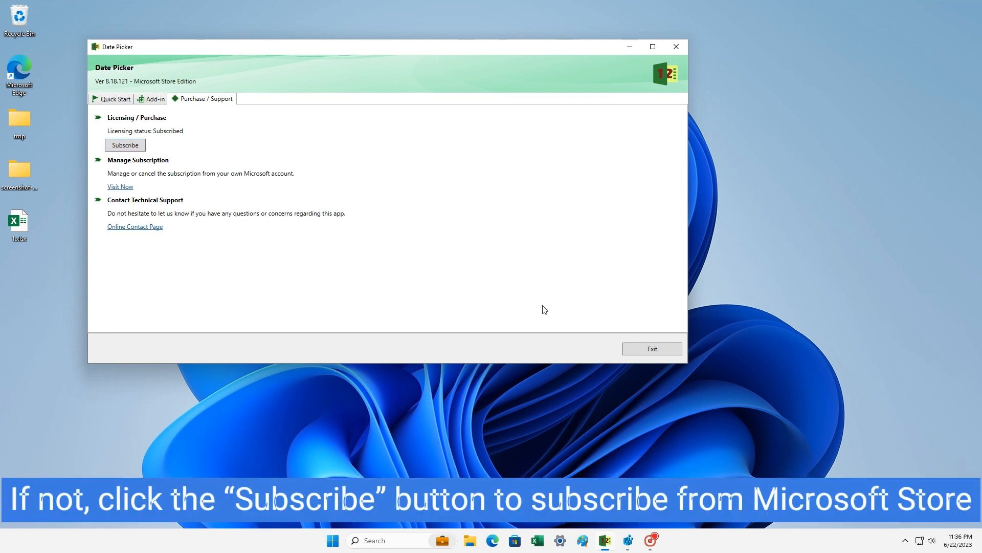
Exit the Date Picker setup window and open the recent workbook 1.xlsx in Excel
{"action": "left_click", "coordinate": [639, 349]}
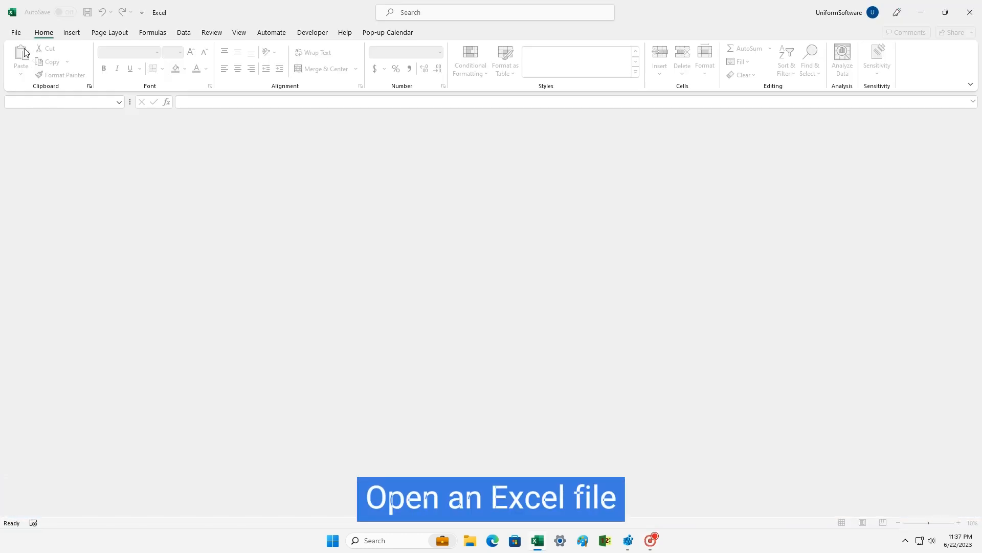
{"action": "left_click", "coordinate": [16, 33]}
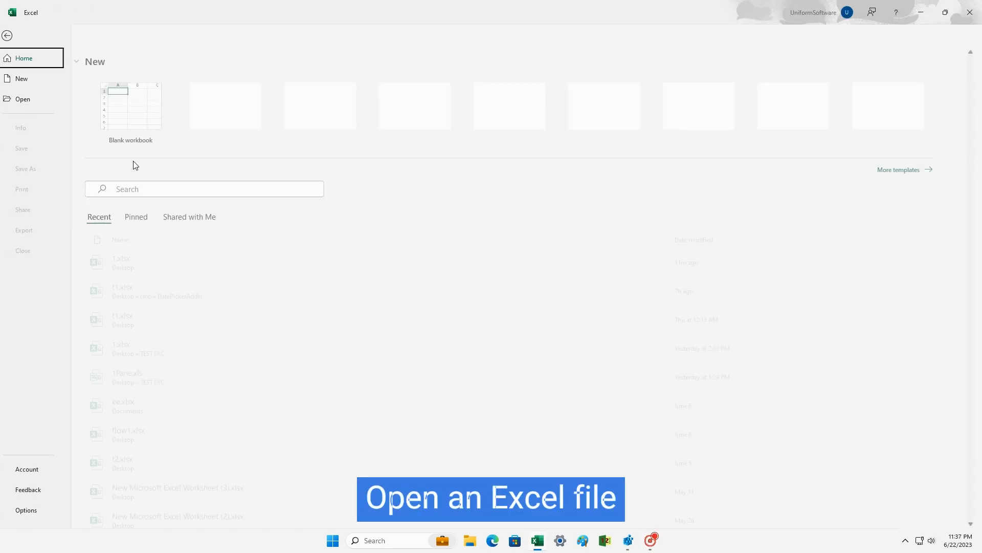
{"action": "left_click", "coordinate": [161, 262]}
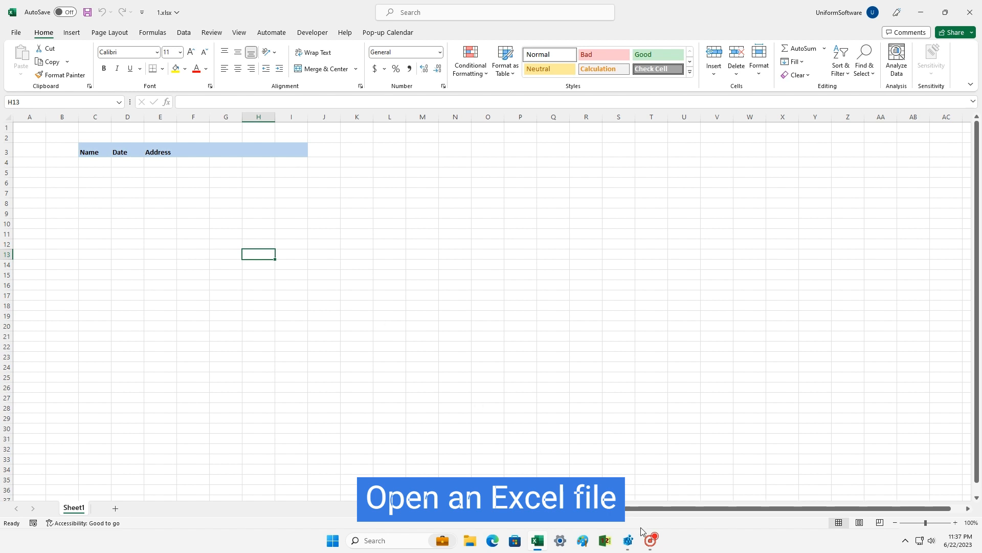
Insert the date 5/1/2023 into cell D4 using the in-cell pop-up calendar
{"action": "left_click", "coordinate": [125, 163]}
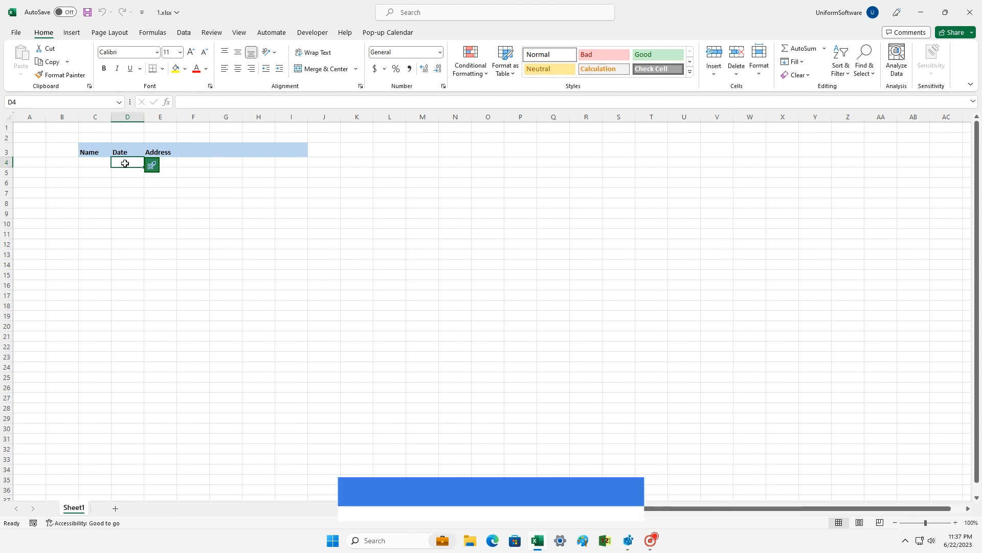
{"action": "left_click", "coordinate": [151, 167]}
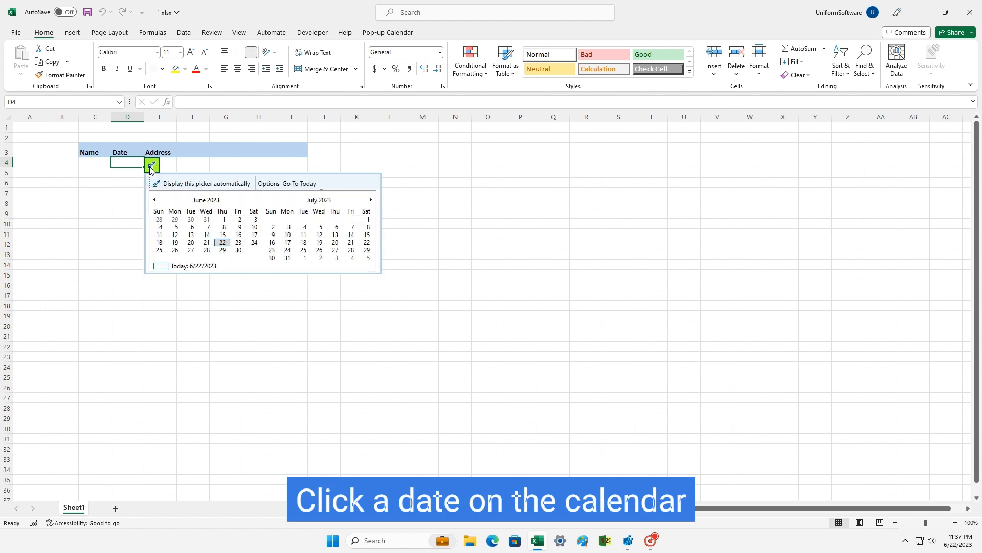
{"action": "left_click", "coordinate": [155, 200]}
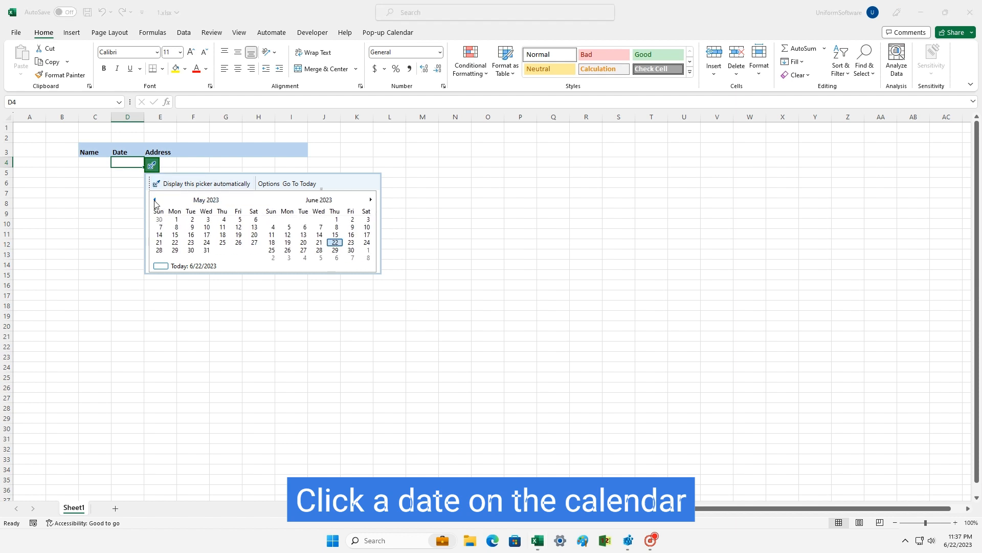
{"action": "left_click", "coordinate": [179, 220]}
{"action": "left_click", "coordinate": [179, 219]}
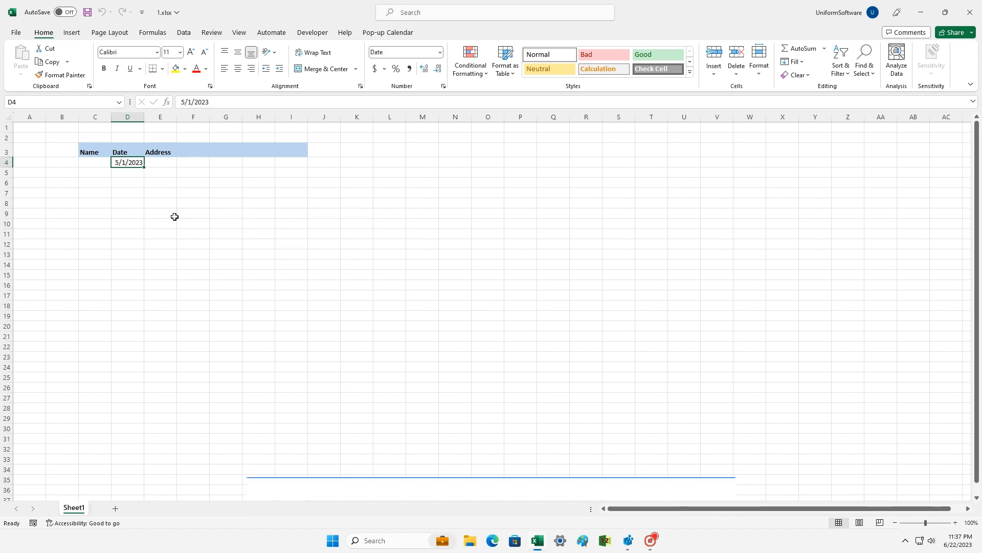
Open the date picker's options from the pop-up calendar of cell D4
{"action": "left_click", "coordinate": [138, 174]}
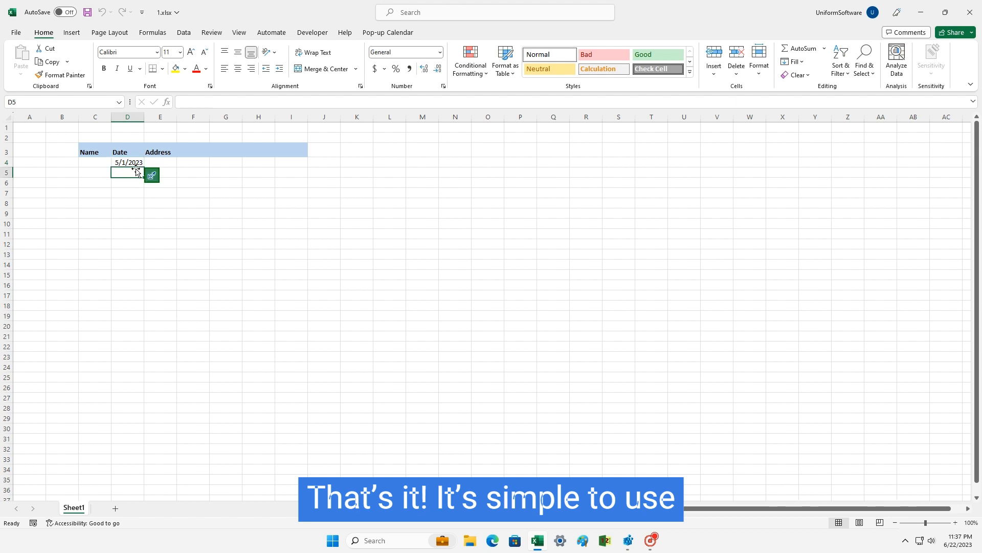
{"action": "left_click", "coordinate": [135, 165]}
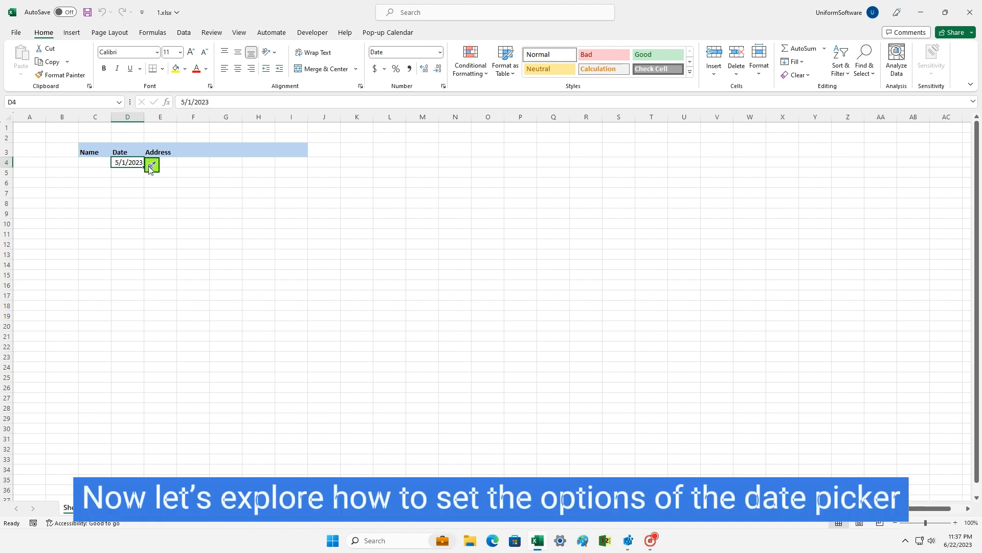
{"action": "left_click", "coordinate": [150, 165]}
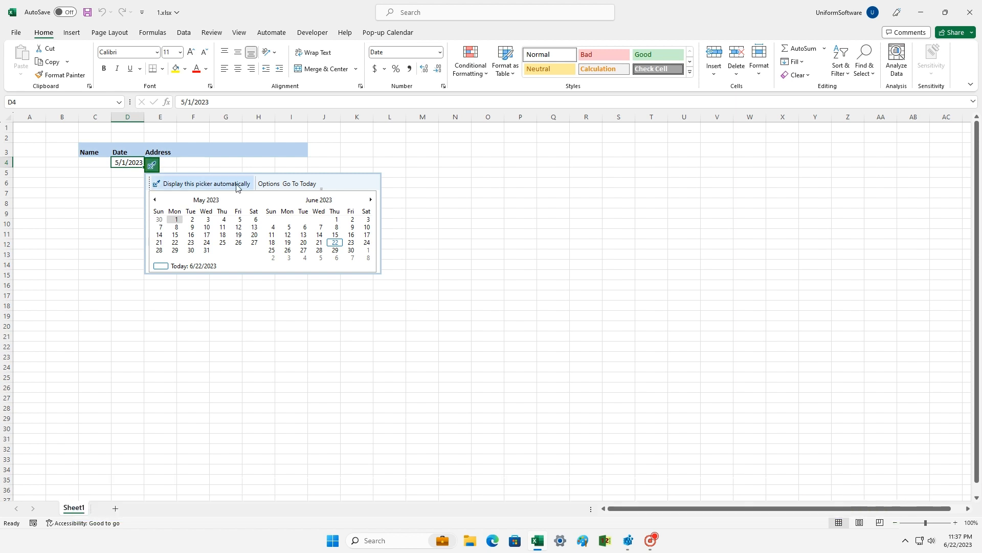
{"action": "left_click", "coordinate": [268, 183]}
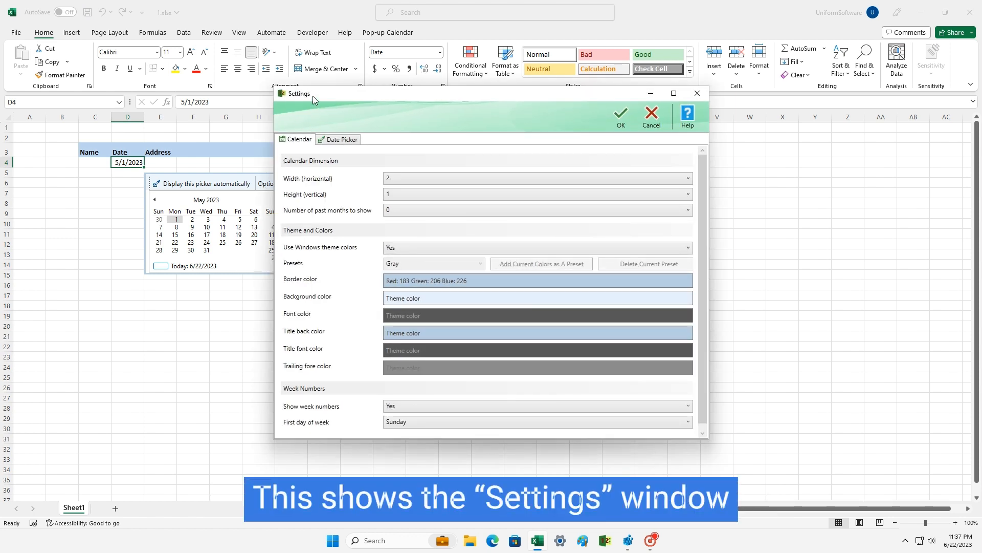
Look through the Calendar and Date Picker settings pages, and move the Settings window clear of the pop-up calendar
{"action": "left_click_drag", "start_coordinate": [313, 95], "coordinate": [385, 99]}
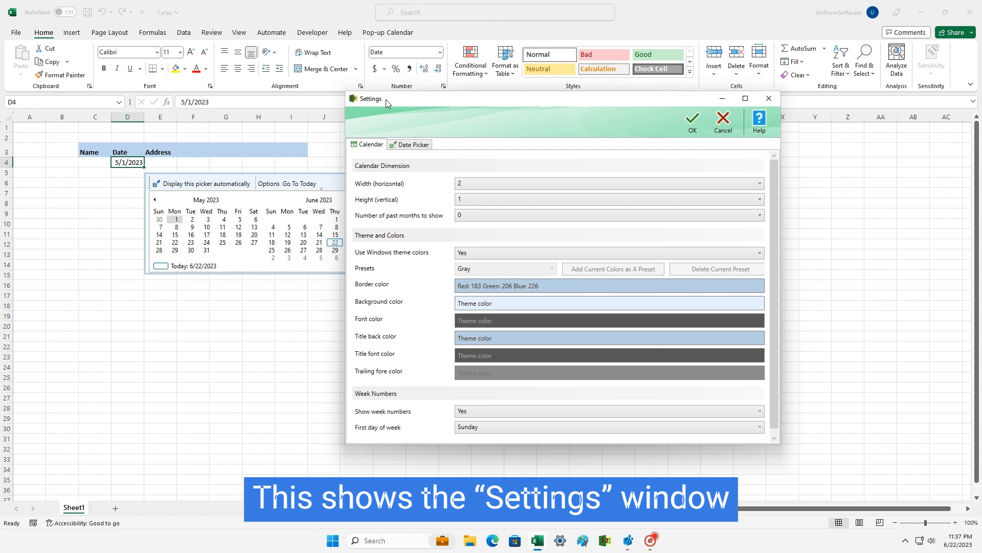
{"action": "left_click", "coordinate": [407, 145]}
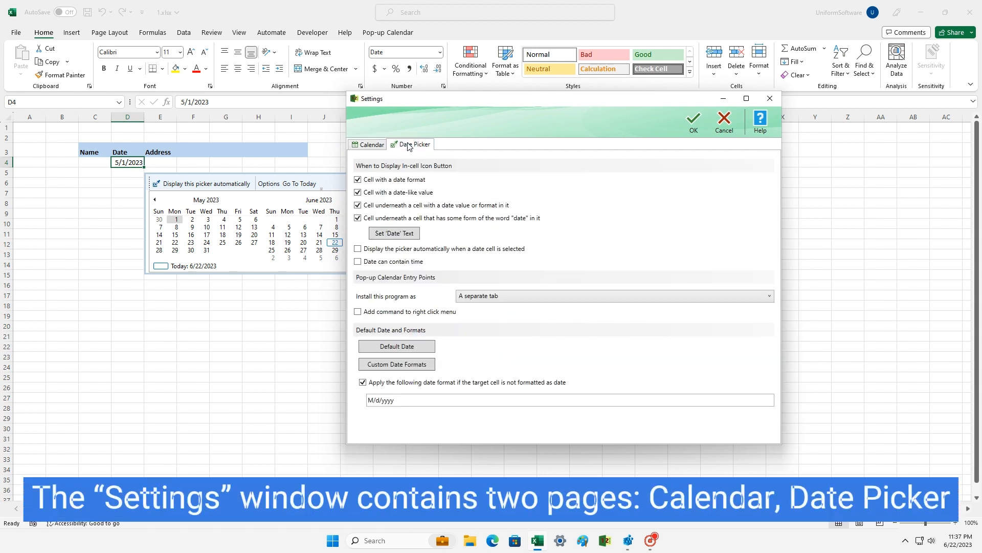
{"action": "left_click", "coordinate": [368, 145]}
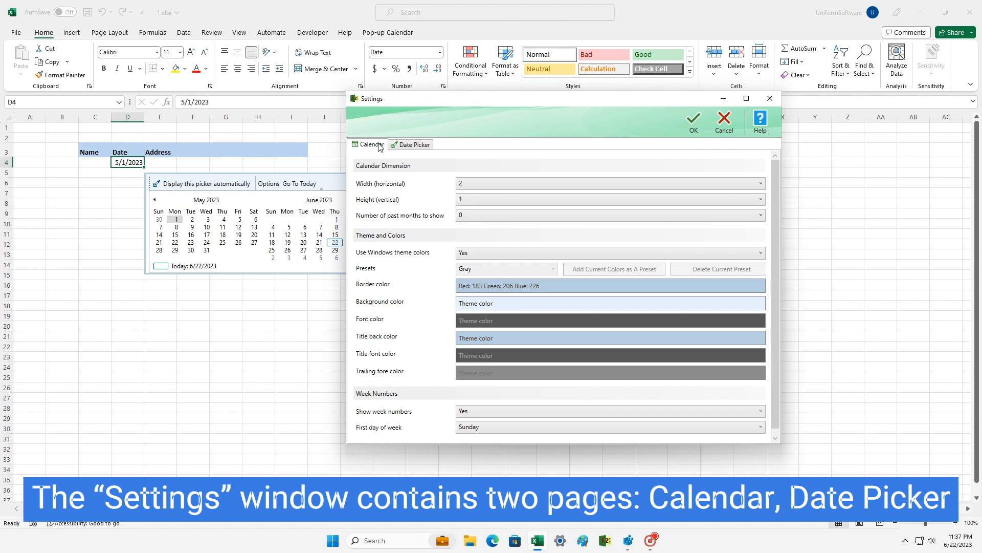
{"action": "left_click", "coordinate": [402, 146]}
{"action": "left_click", "coordinate": [370, 145]}
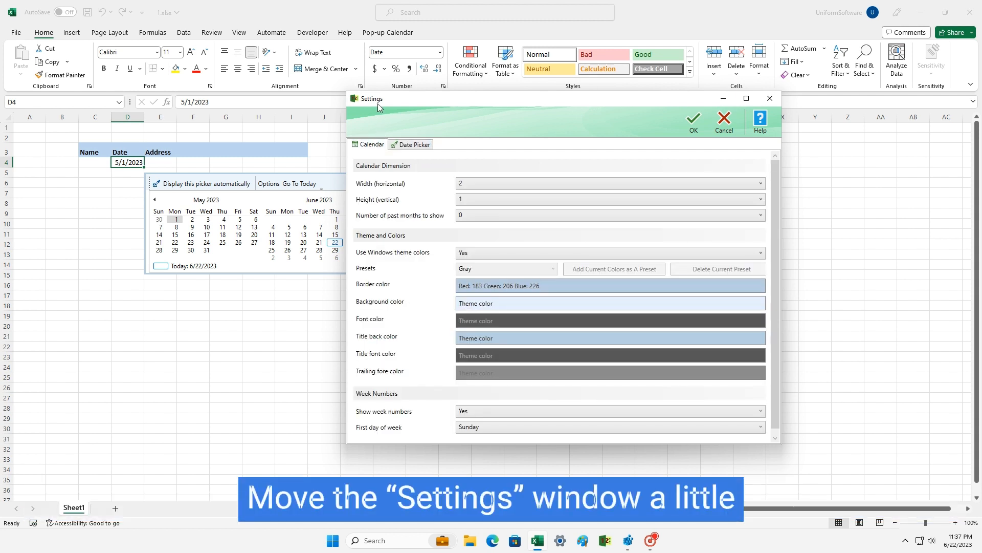
{"action": "left_click_drag", "start_coordinate": [378, 100], "coordinate": [455, 98]}
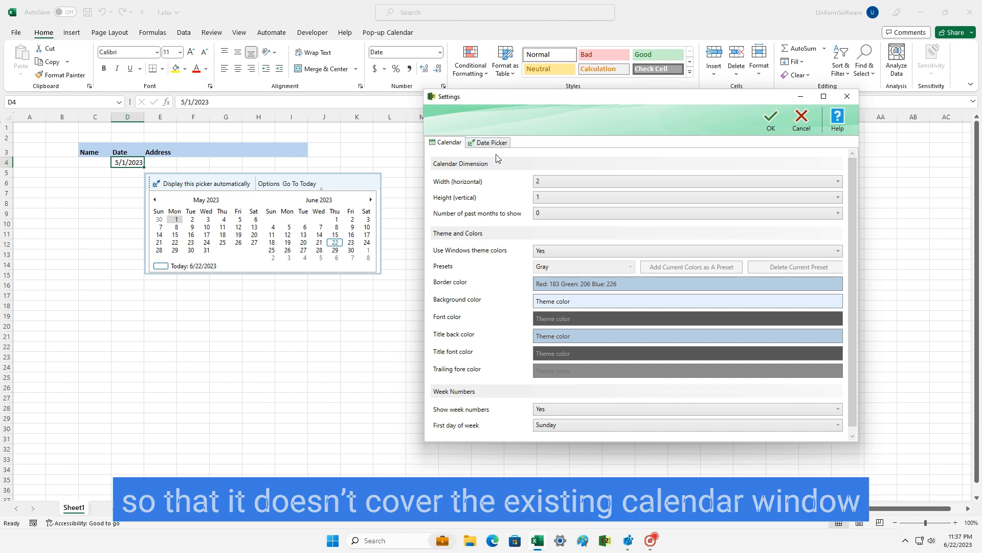
Set the calendar dimensions to width 3 and height 2, with 2 past months to show
{"action": "left_click", "coordinate": [550, 183]}
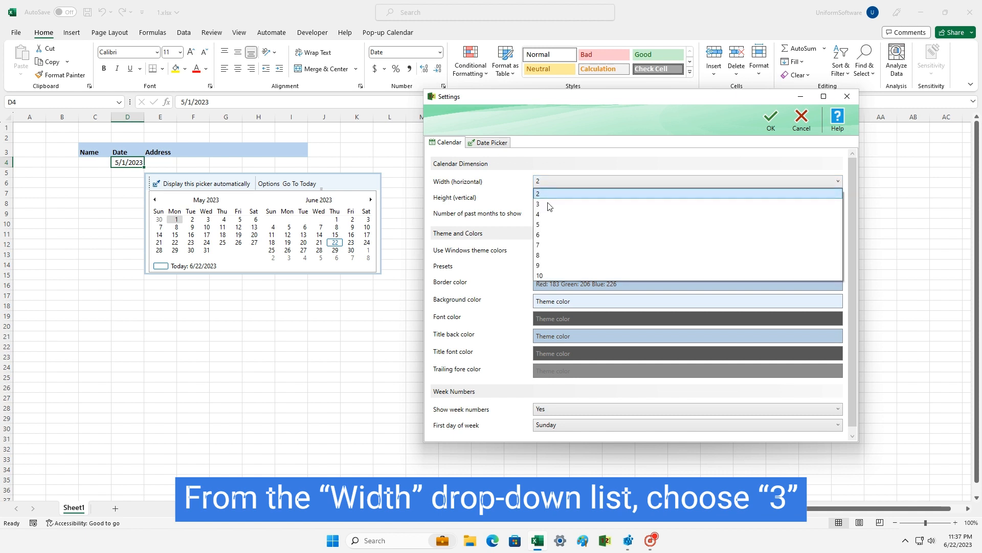
{"action": "left_click", "coordinate": [549, 204]}
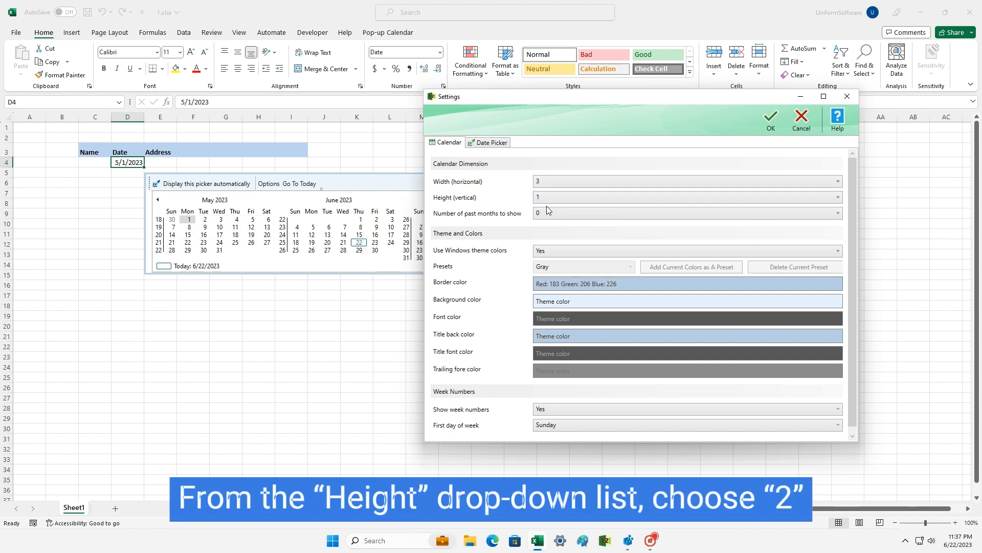
{"action": "left_click", "coordinate": [547, 197]}
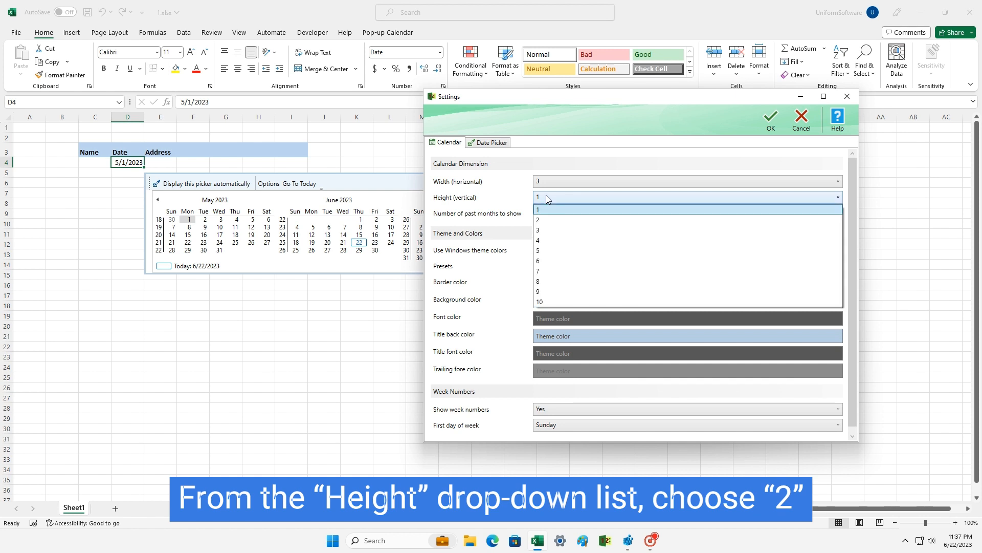
{"action": "left_click", "coordinate": [547, 220]}
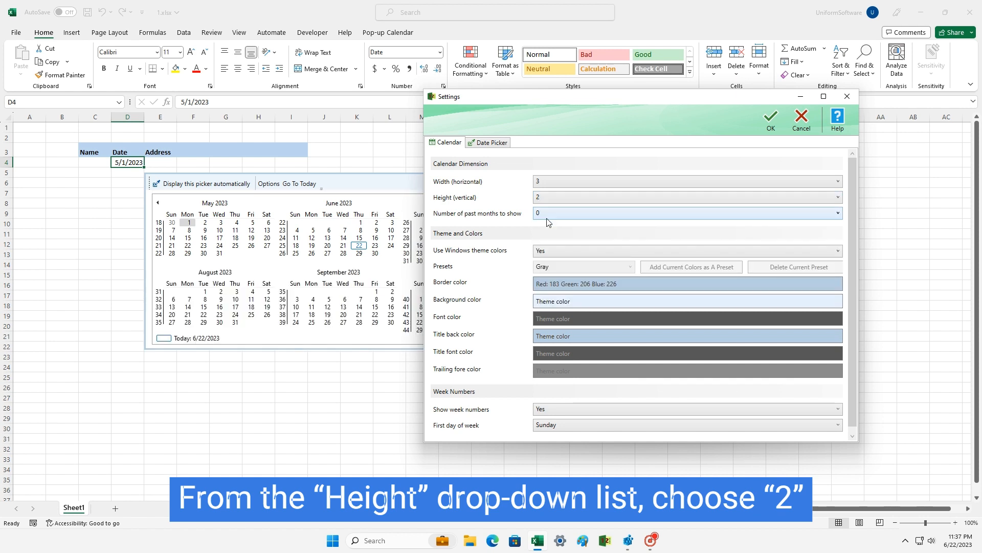
{"action": "left_click", "coordinate": [547, 215]}
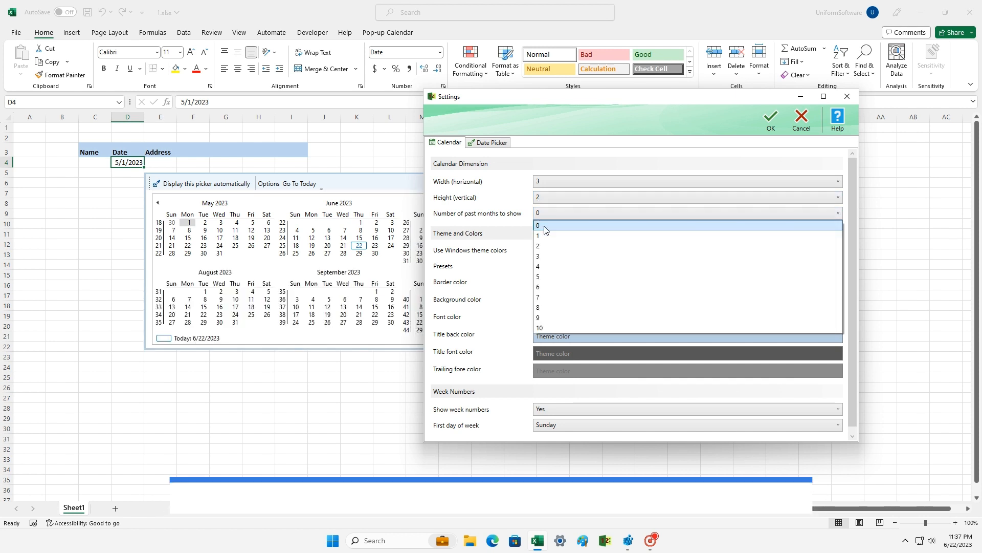
{"action": "left_click", "coordinate": [542, 246]}
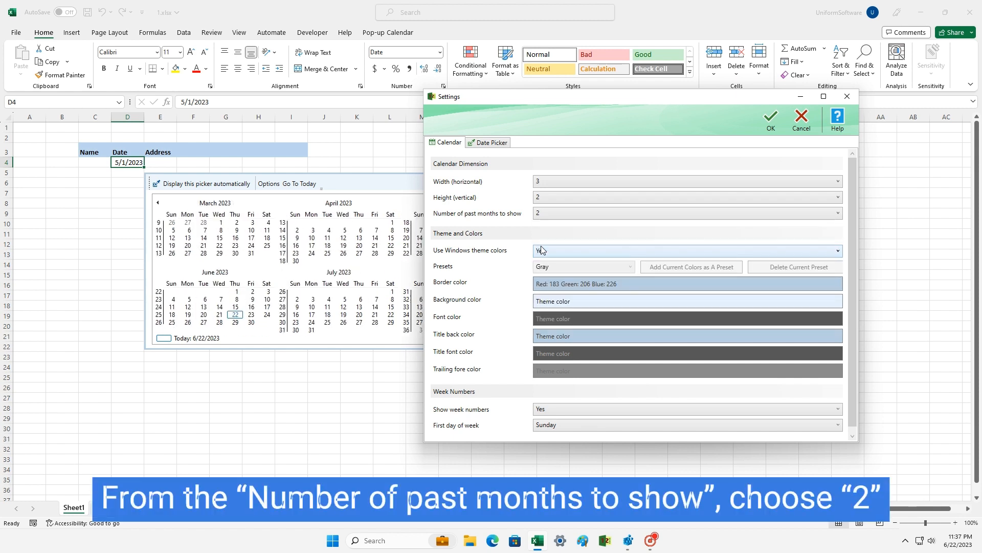
Move the Settings window off the enlarged calendar and turn off the use of Windows theme colors
{"action": "left_click_drag", "start_coordinate": [489, 99], "coordinate": [552, 94]}
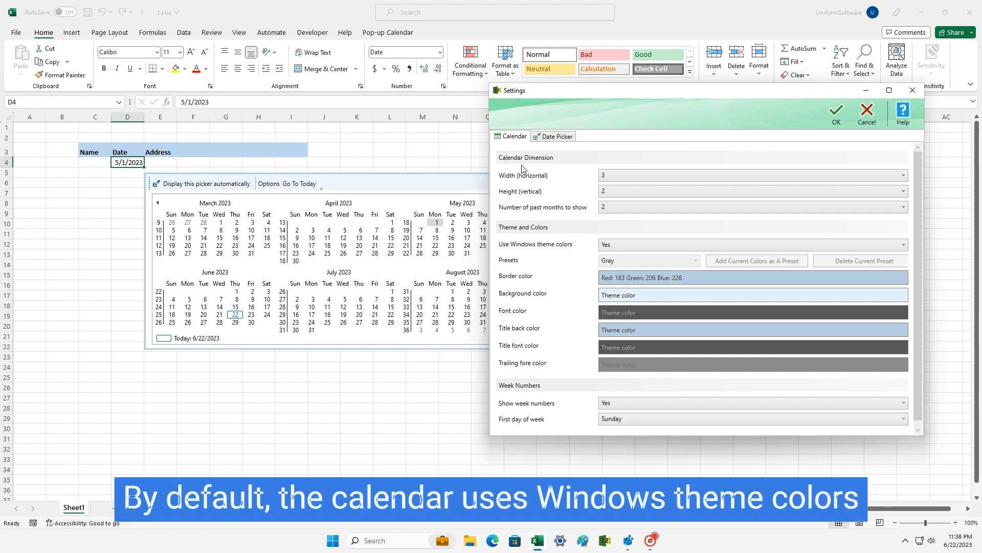
{"action": "left_click", "coordinate": [613, 247]}
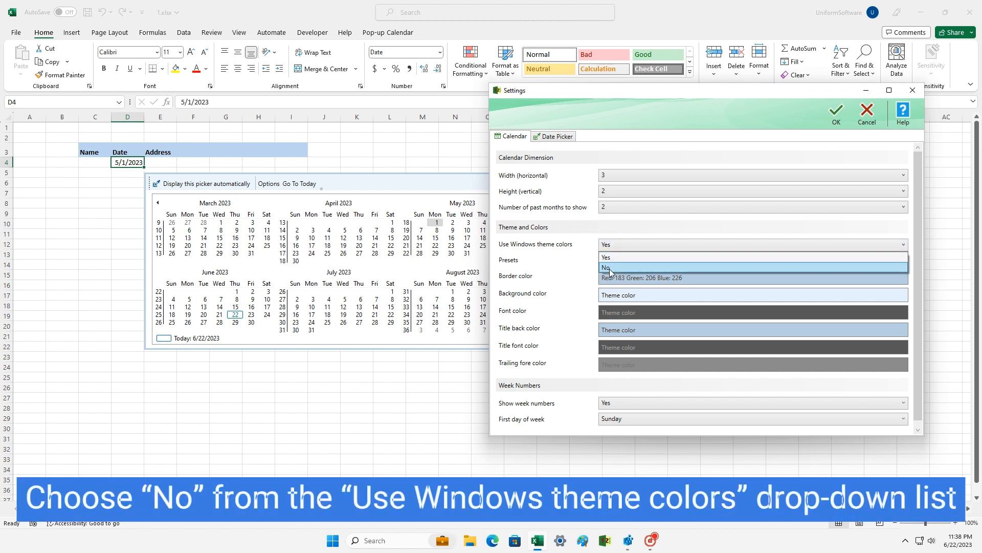
{"action": "left_click", "coordinate": [610, 269]}
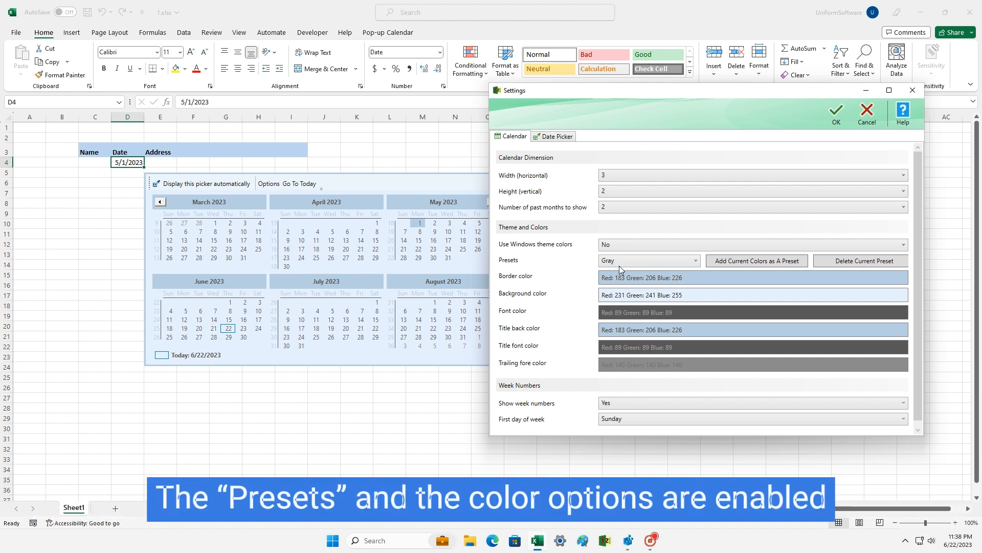
Try the Christmas 1 and Christmas 2 color presets on the calendar
{"action": "left_click", "coordinate": [620, 263]}
{"action": "left_click", "coordinate": [622, 283]}
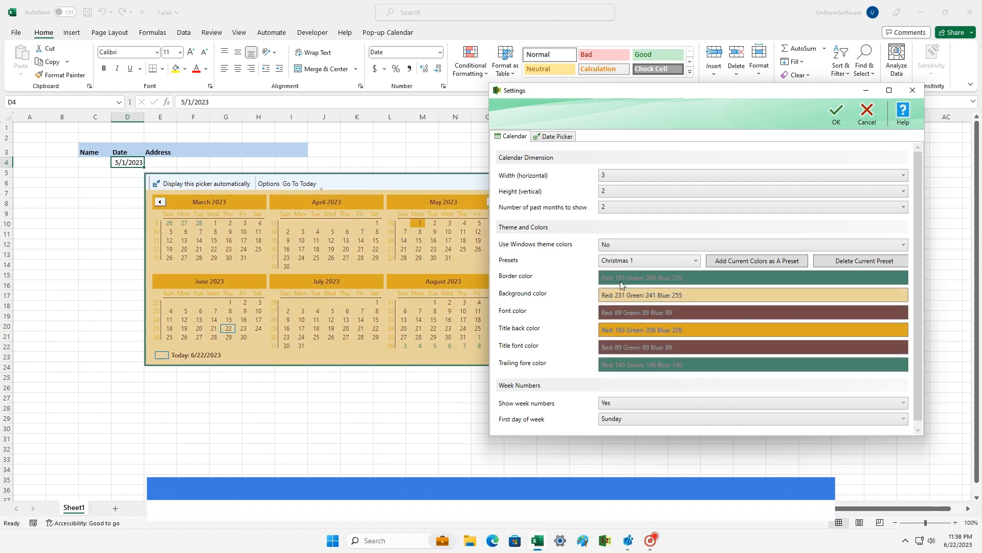
{"action": "left_click", "coordinate": [623, 263]}
{"action": "left_click", "coordinate": [621, 292]}
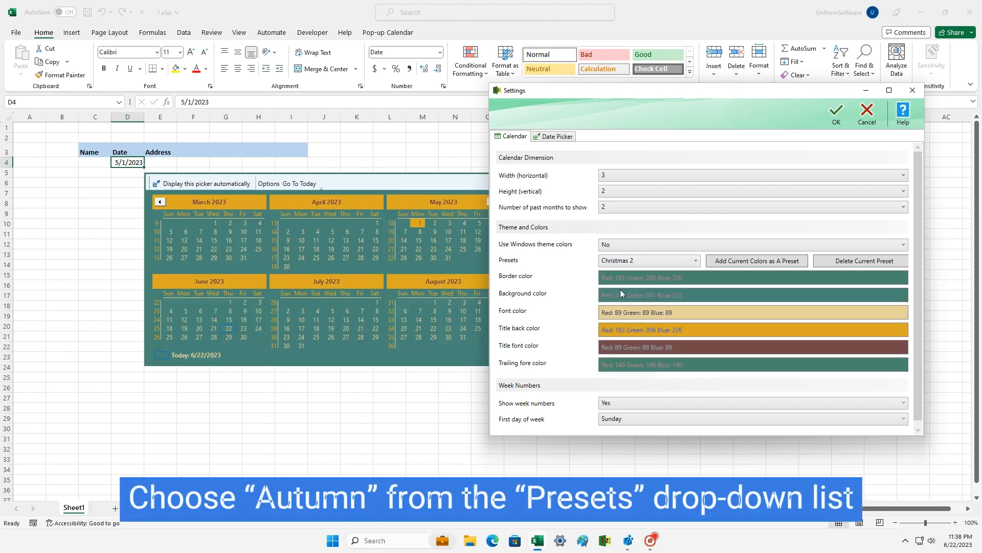
Apply the Autumn preset and change the calendar's border color to dark blue (Red 0, Green 64, Blue 128)
{"action": "left_click", "coordinate": [621, 264]}
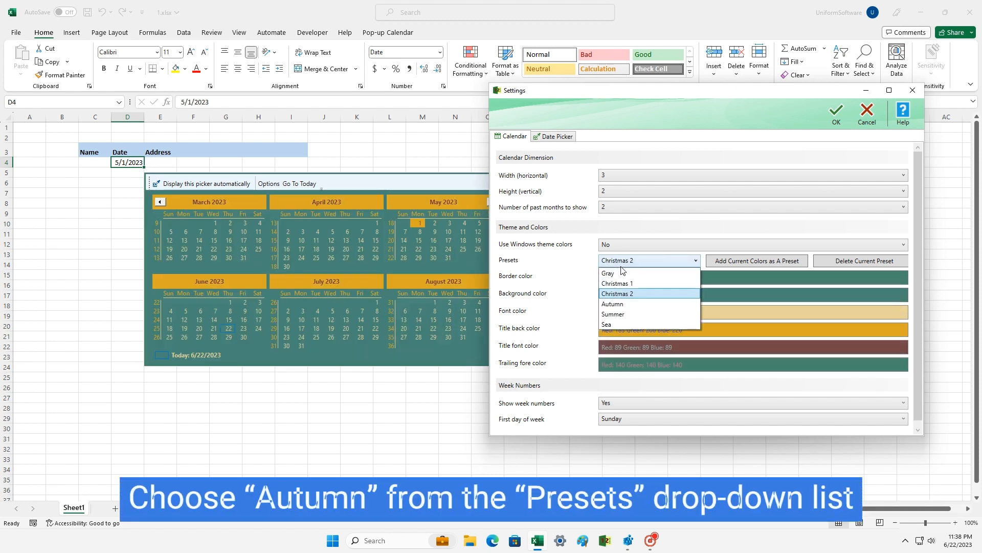
{"action": "left_click", "coordinate": [620, 304]}
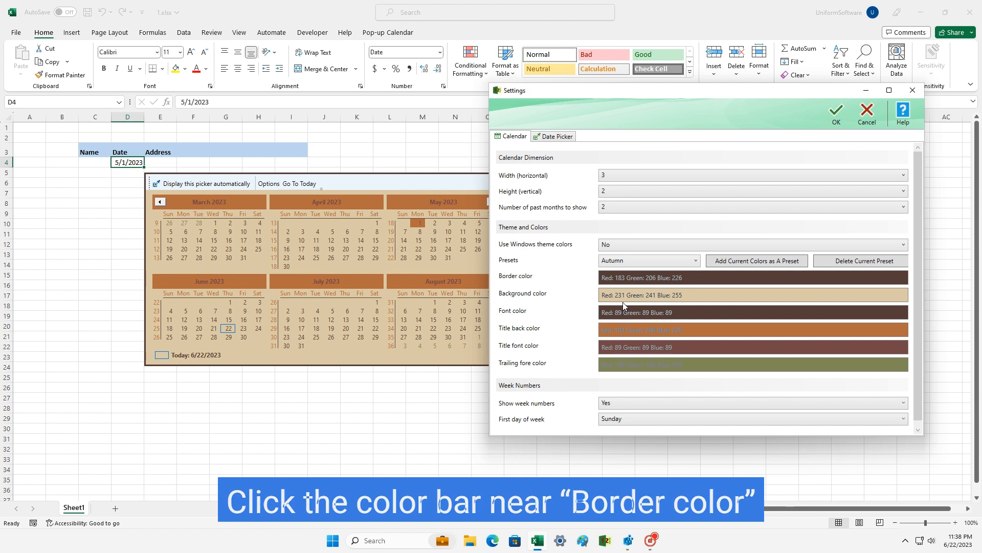
{"action": "left_click", "coordinate": [671, 282]}
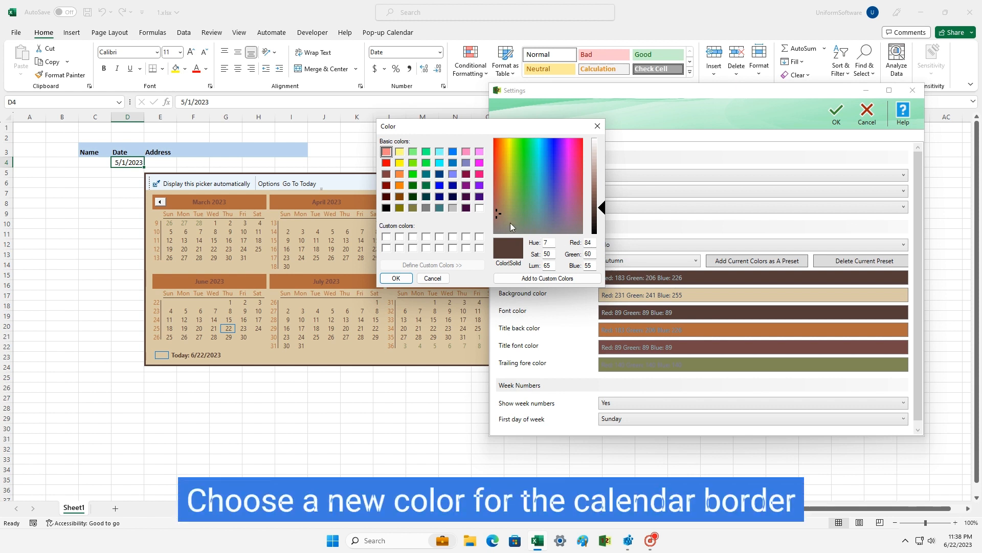
{"action": "left_click_drag", "start_coordinate": [602, 209], "coordinate": [604, 207]}
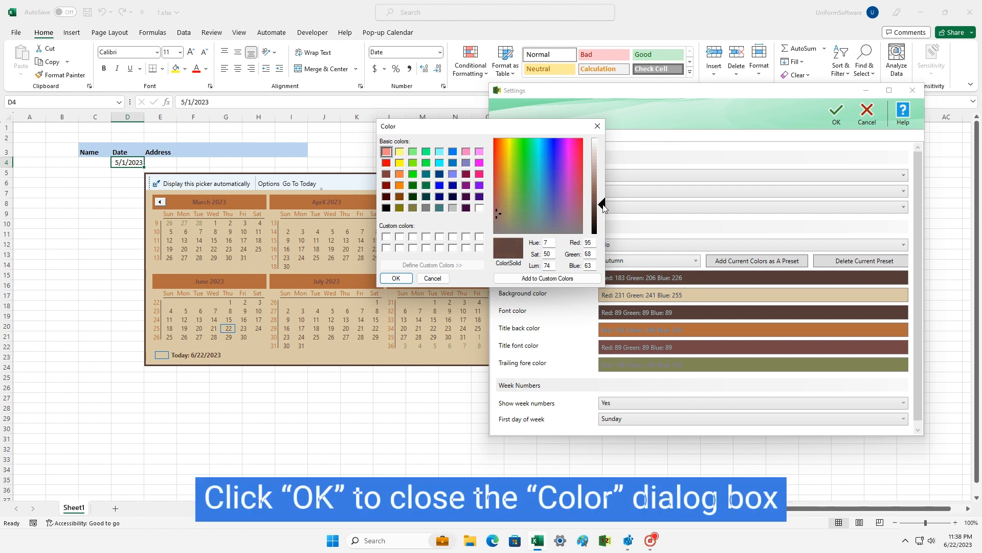
{"action": "left_click", "coordinate": [439, 174]}
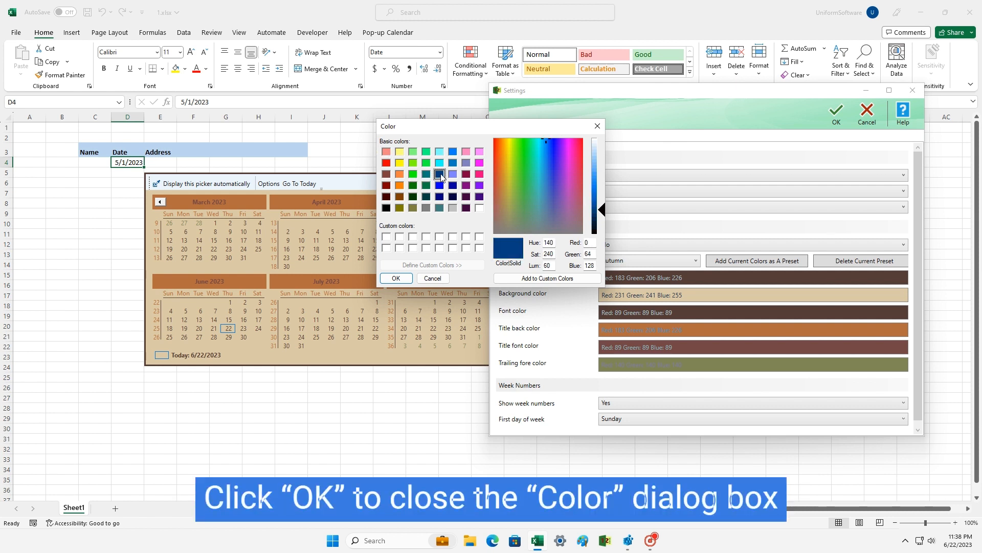
{"action": "left_click", "coordinate": [397, 278]}
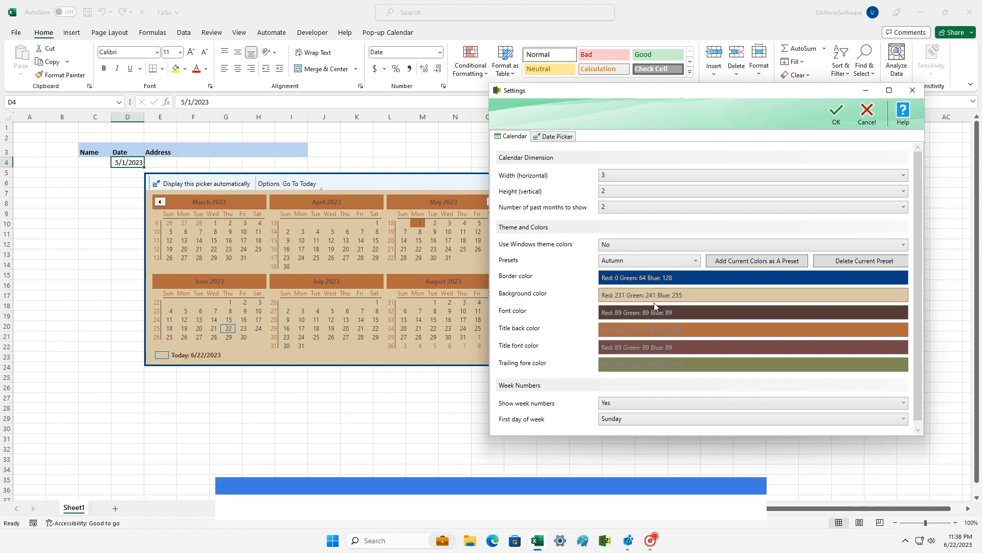
Save the current calendar colors as a new preset named "Autumn 2"
{"action": "left_click", "coordinate": [720, 262]}
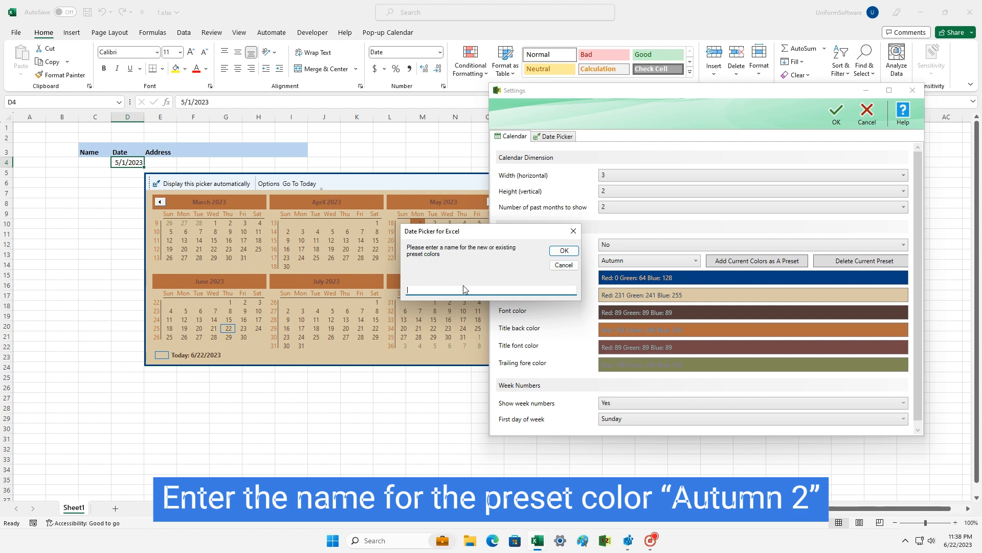
{"action": "type", "text": "Autumn 2"}
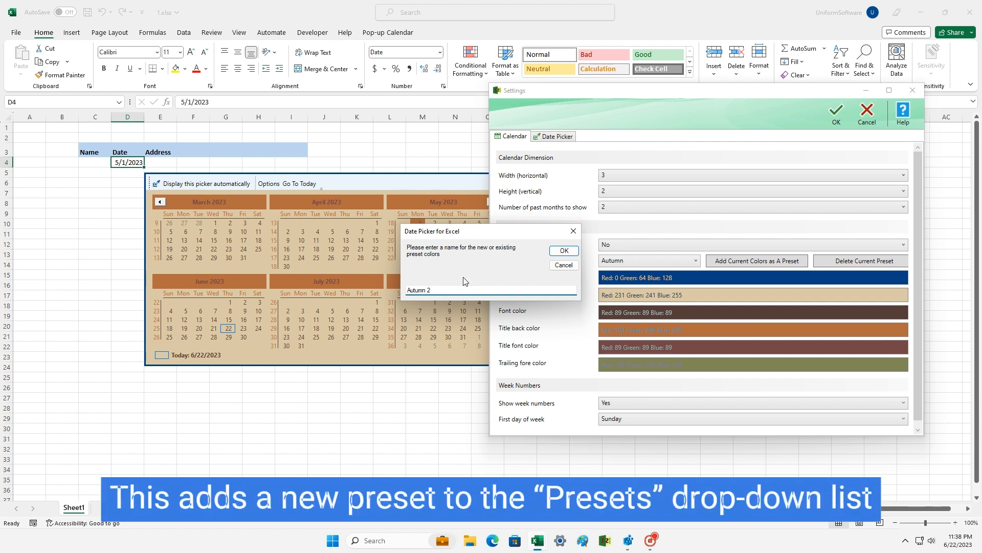
{"action": "left_click", "coordinate": [557, 256]}
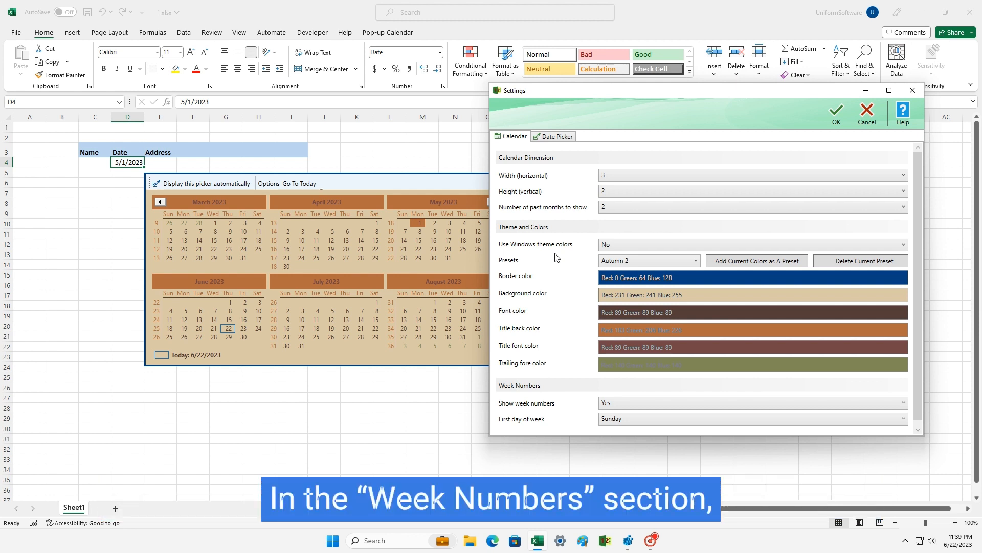
Try the calendar without week numbers by setting Show week numbers to No, and switch it back to Yes
{"action": "left_click", "coordinate": [625, 403]}
{"action": "left_click", "coordinate": [619, 426]}
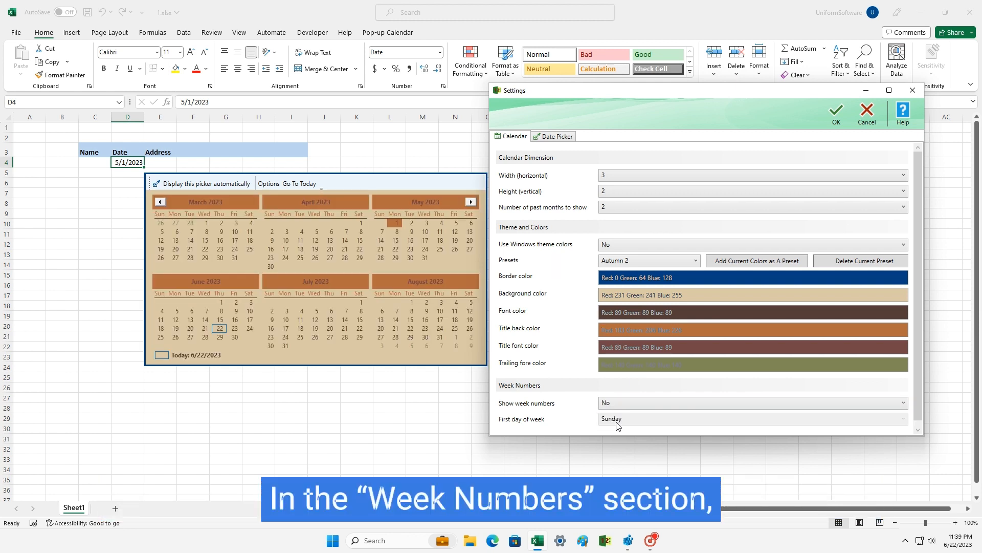
{"action": "left_click", "coordinate": [622, 402]}
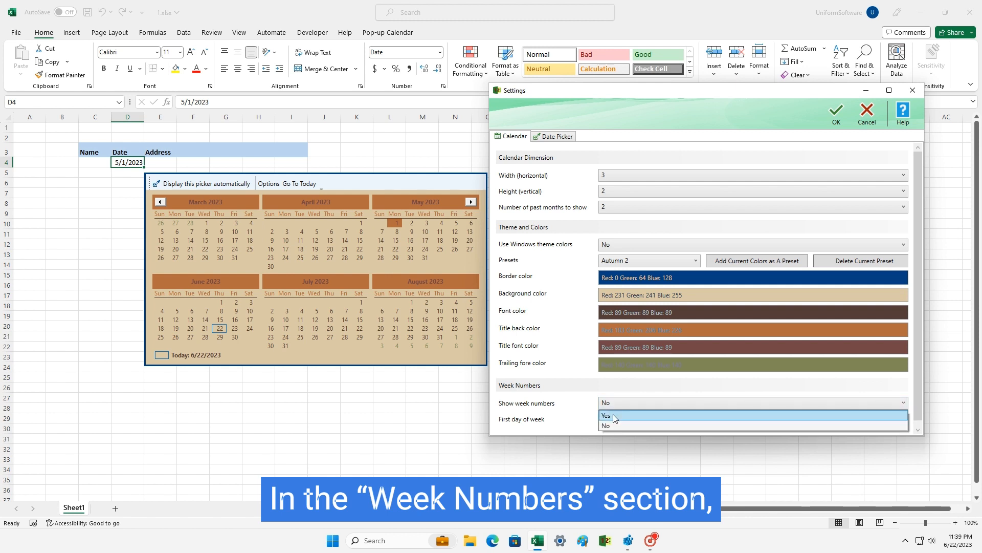
{"action": "left_click", "coordinate": [616, 414]}
Try Monday as the first day of the week and return it to Sunday
{"action": "left_click", "coordinate": [615, 420]}
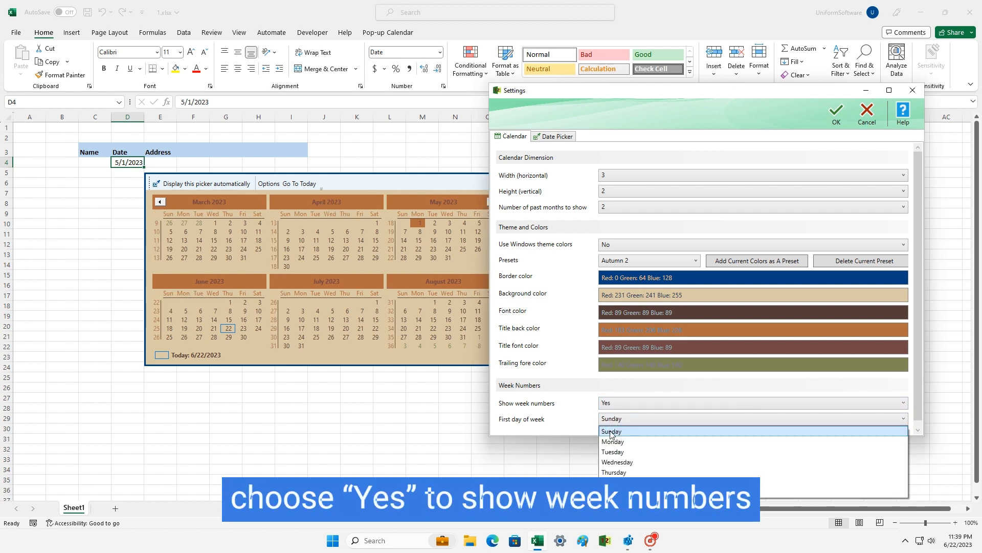
{"action": "left_click", "coordinate": [614, 440]}
{"action": "left_click", "coordinate": [617, 424]}
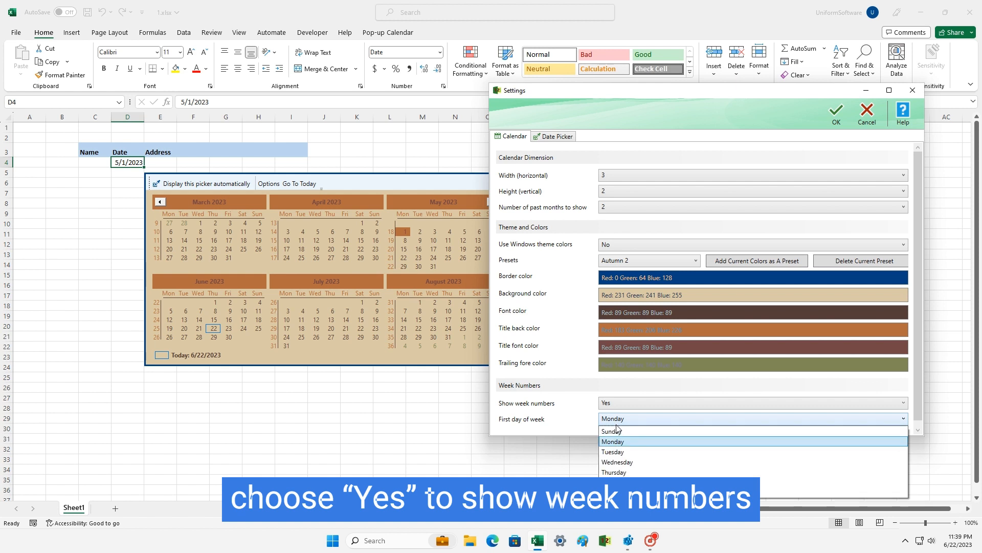
{"action": "left_click", "coordinate": [616, 431]}
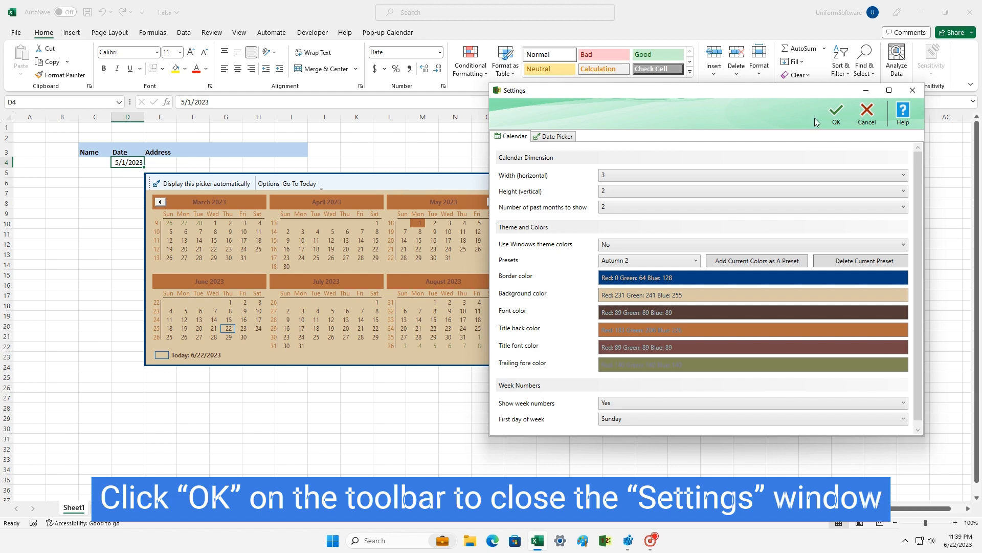
Accept the calendar settings and turn on automatic display of the date picker
{"action": "left_click", "coordinate": [832, 119]}
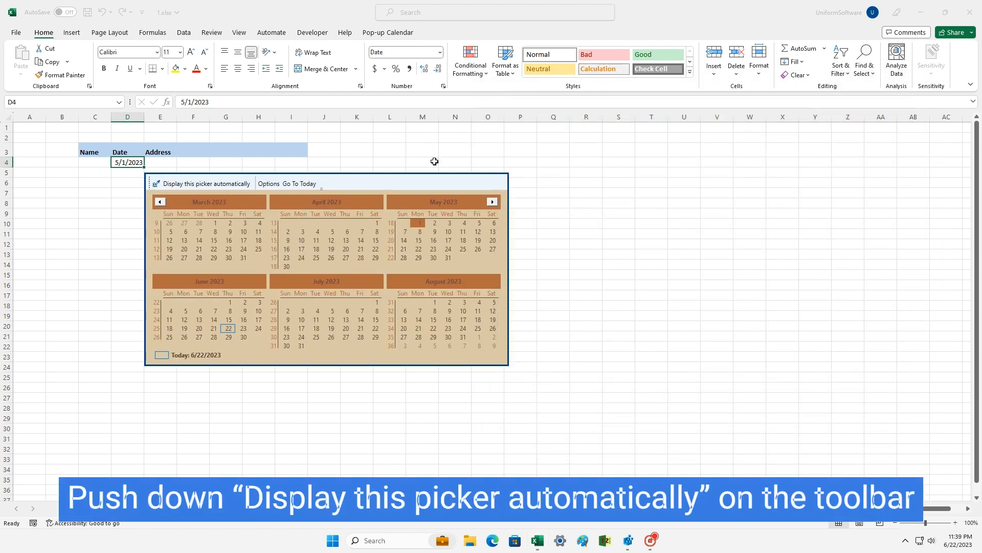
{"action": "left_click", "coordinate": [224, 186]}
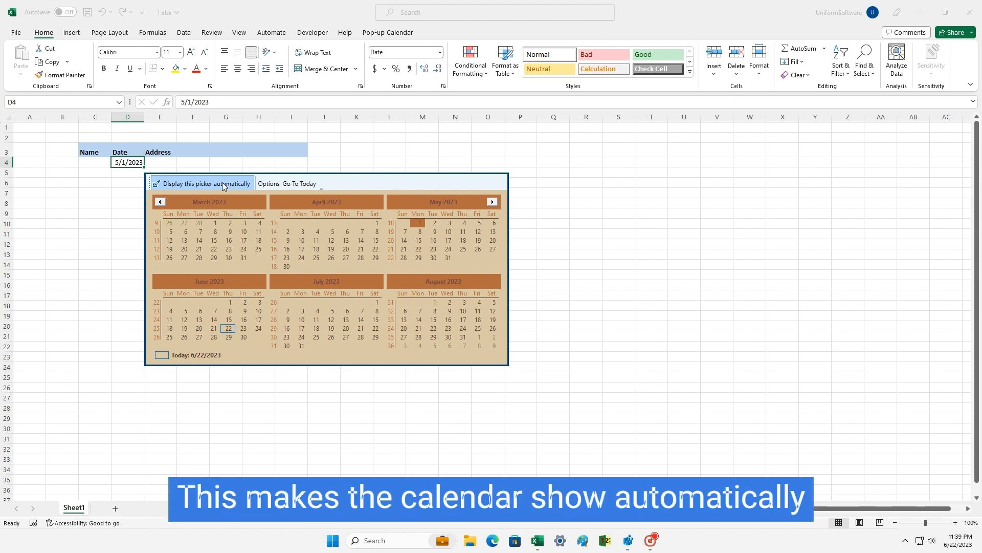
Check the automatic date picker by selecting date cells D5 and D4 in turn
{"action": "left_click", "coordinate": [131, 173]}
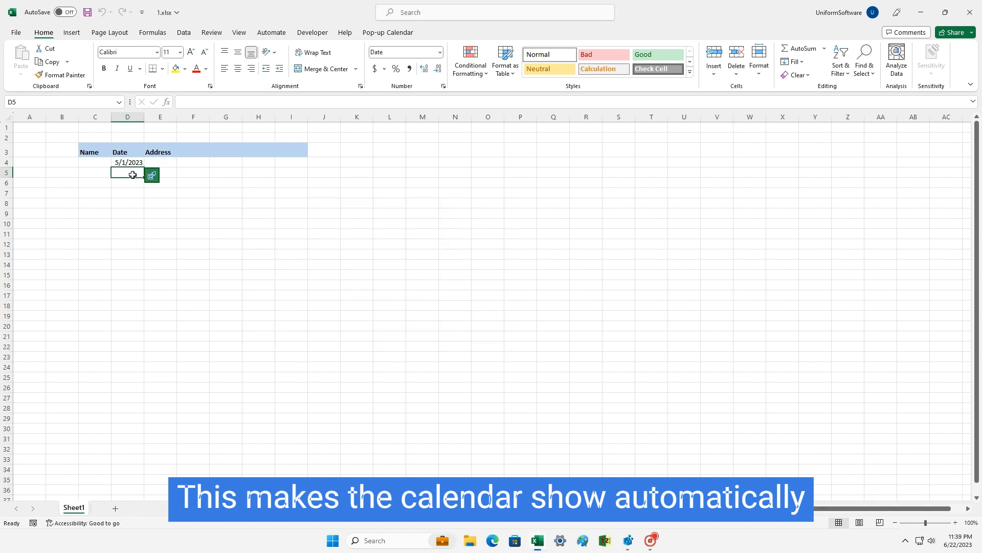
{"action": "left_click", "coordinate": [129, 163]}
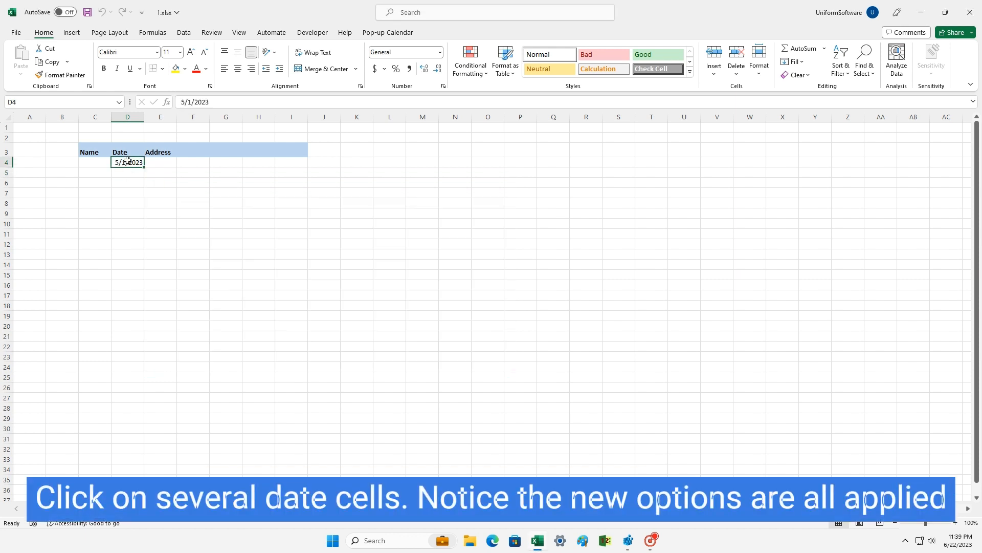
{"action": "left_click", "coordinate": [127, 172]}
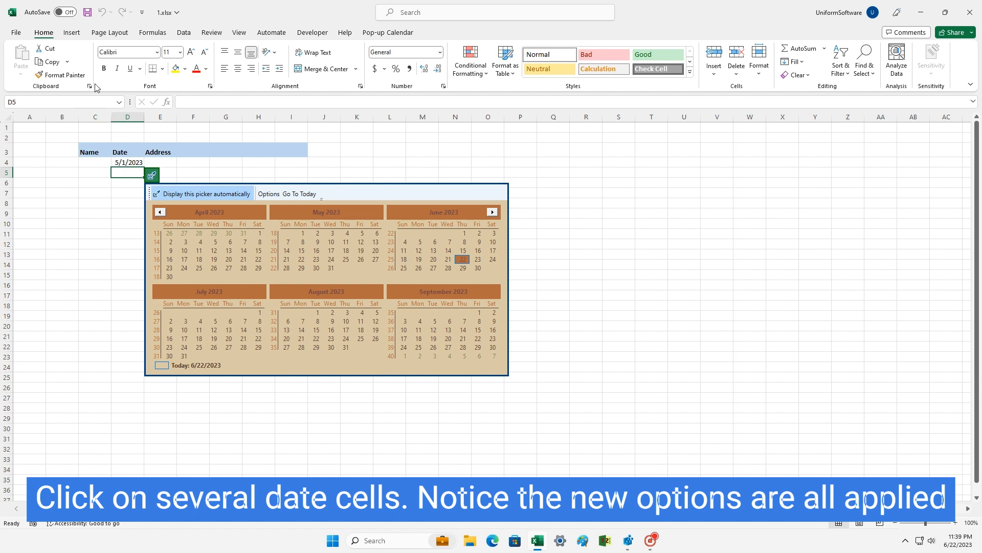
Add "Birthday" to the list of 'Date' texts in the add-in's Date Picker settings and save the settings
{"action": "left_click", "coordinate": [381, 33]}
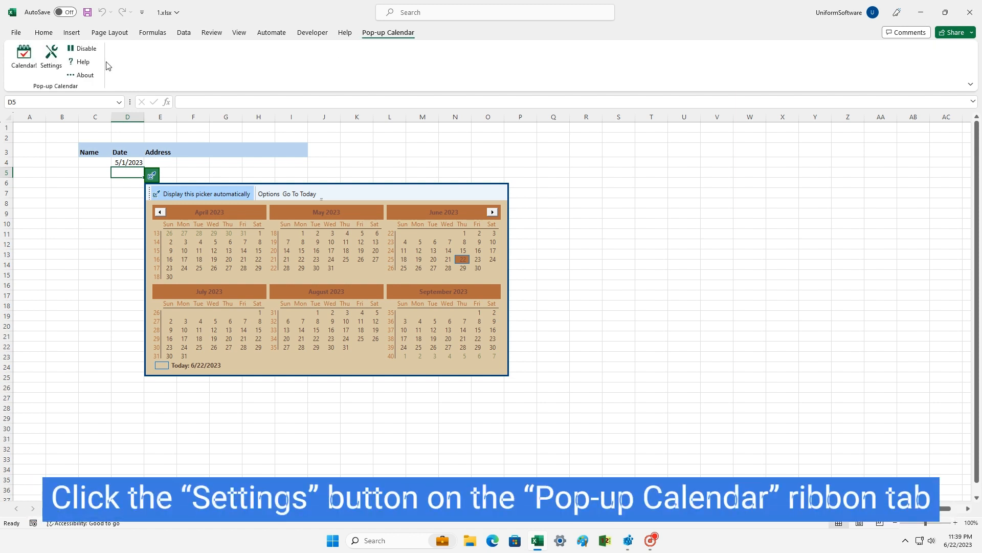
{"action": "left_click", "coordinate": [54, 61]}
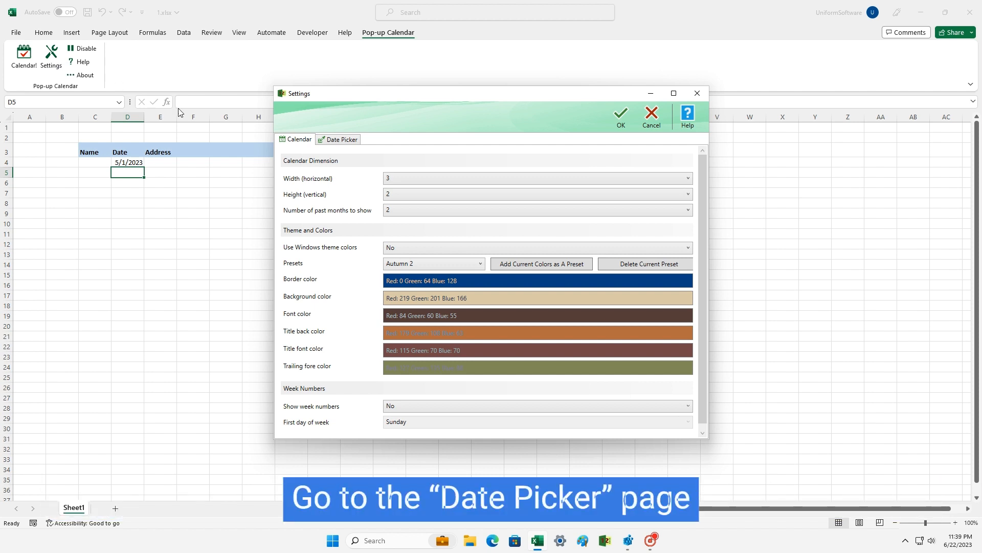
{"action": "left_click", "coordinate": [340, 140]}
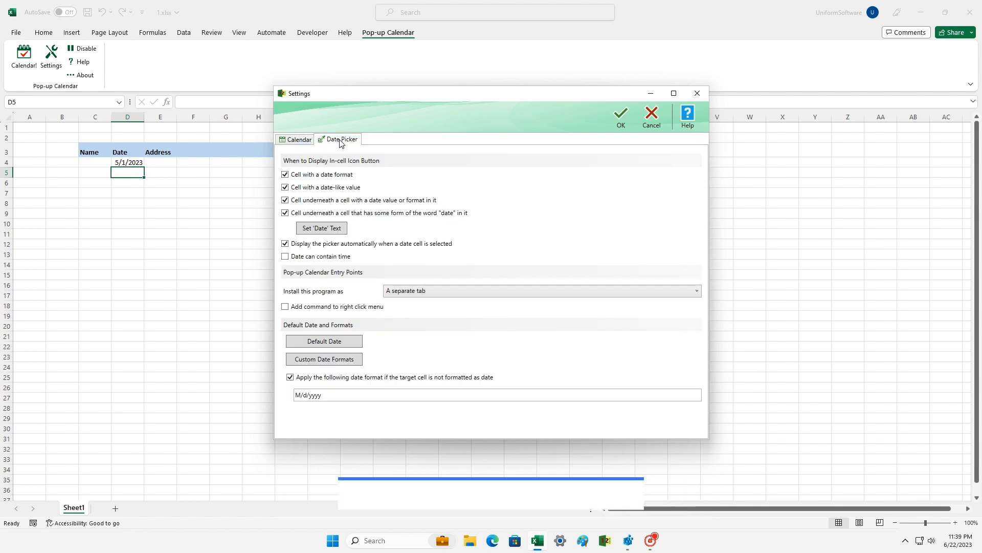
{"action": "left_click", "coordinate": [325, 229]}
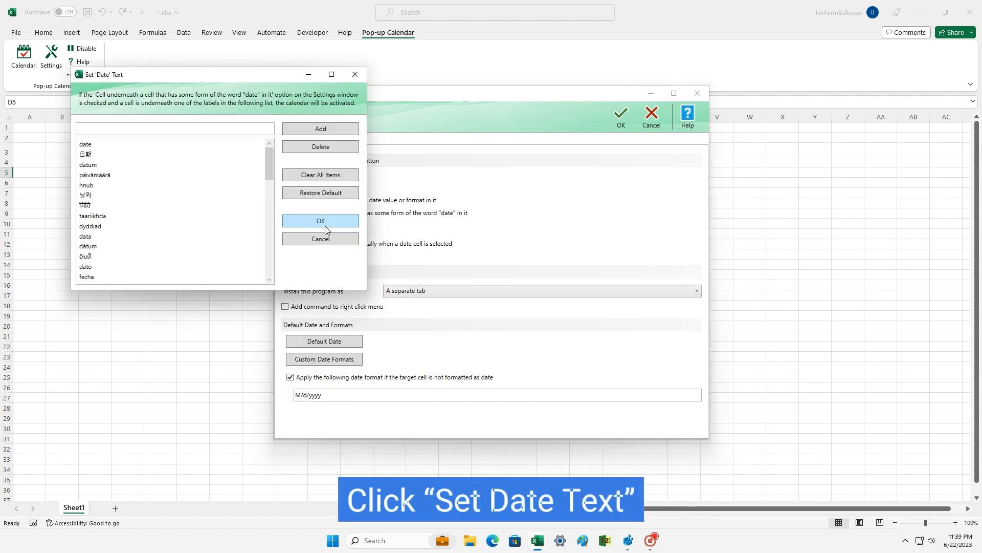
{"action": "left_click", "coordinate": [185, 128]}
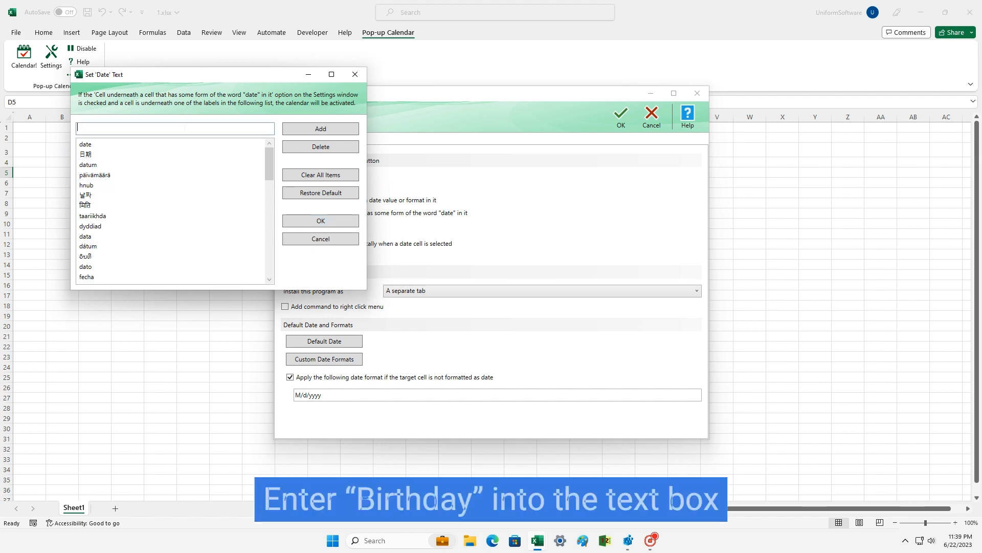
{"action": "type", "text": "Bir"}
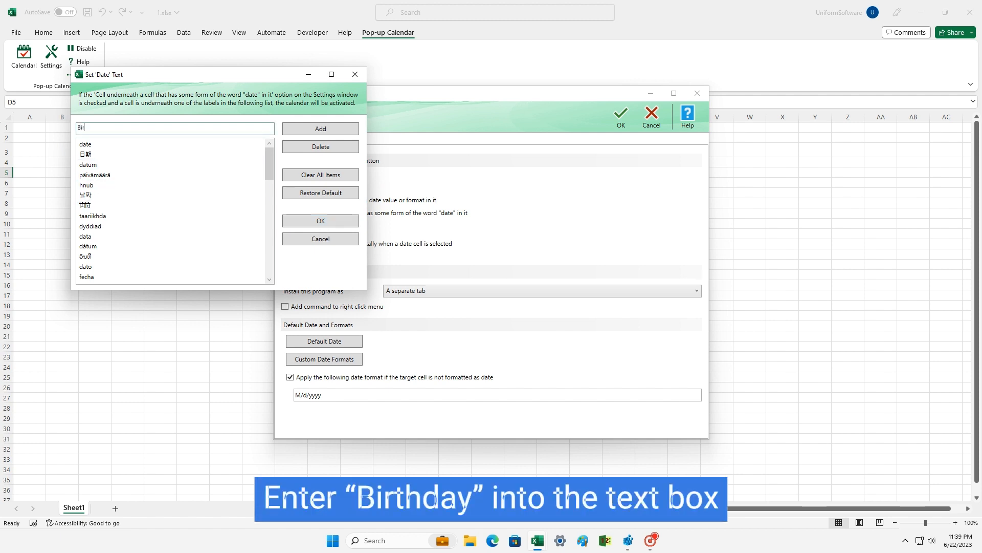
{"action": "type", "text": "thday"}
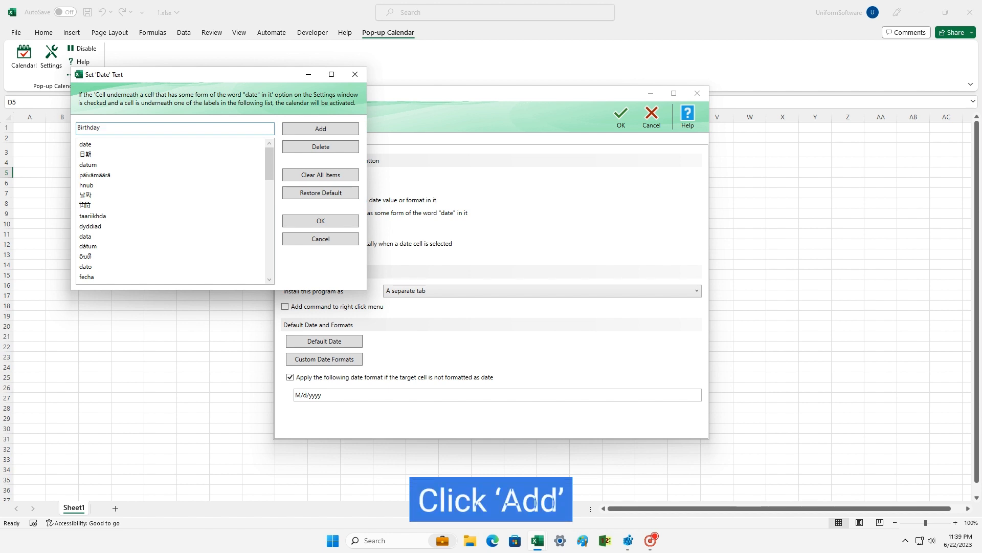
{"action": "left_click", "coordinate": [316, 128]}
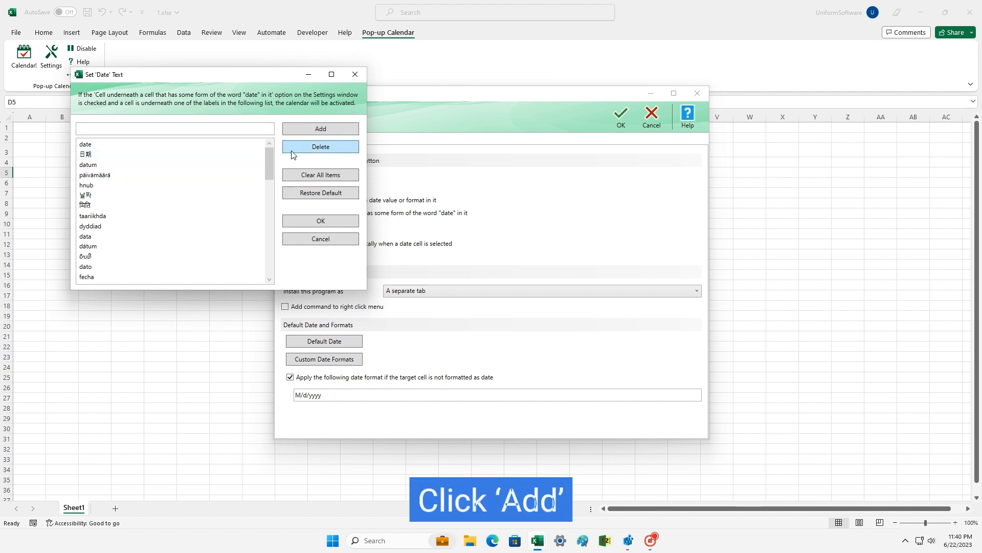
{"action": "scroll", "coordinate": [205, 230], "scroll_direction": "down", "scroll_amount": 10}
{"action": "left_click", "coordinate": [216, 277]}
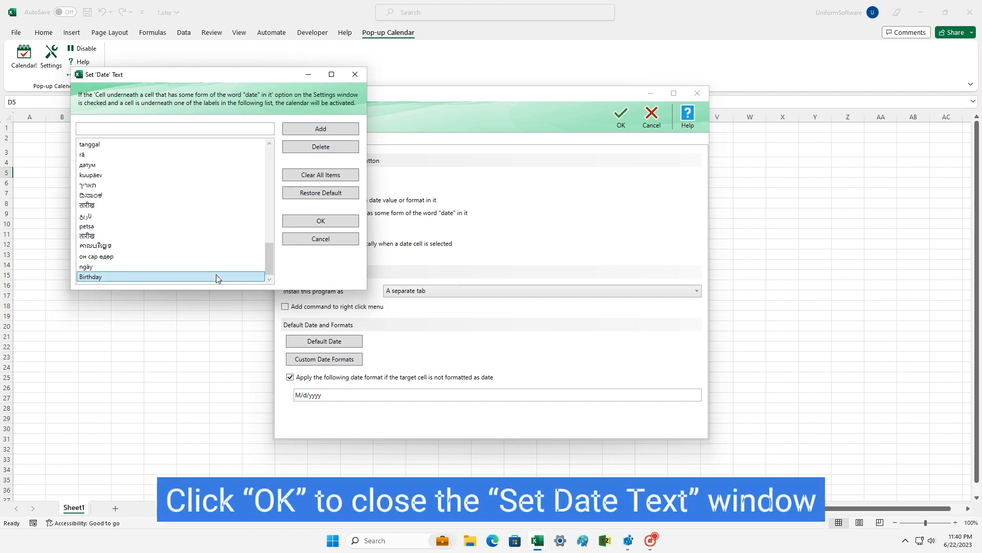
{"action": "left_click", "coordinate": [320, 221]}
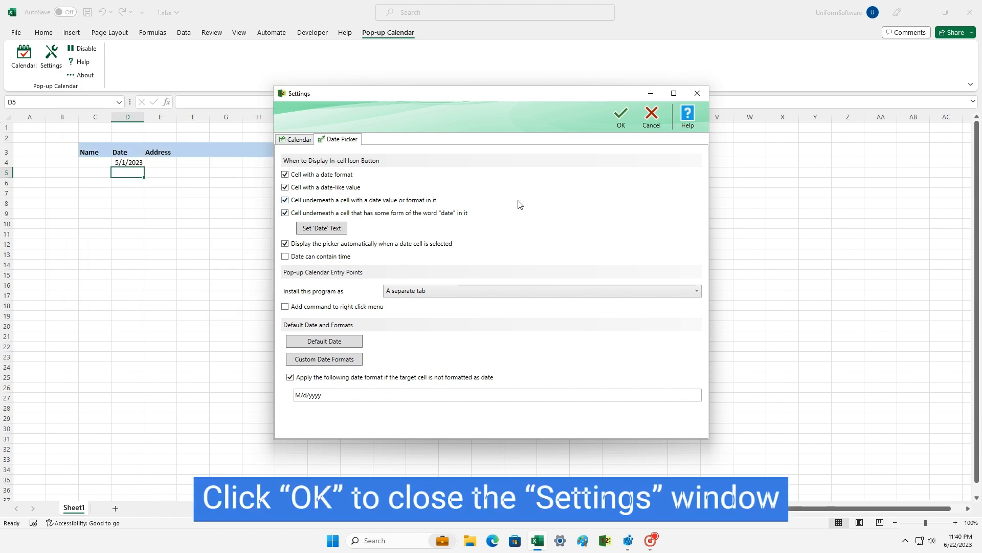
{"action": "left_click", "coordinate": [622, 120]}
Enter the heading "Birthday" in cell L3 and select cell L4 beneath it to show the calendar
{"action": "left_click", "coordinate": [390, 152]}
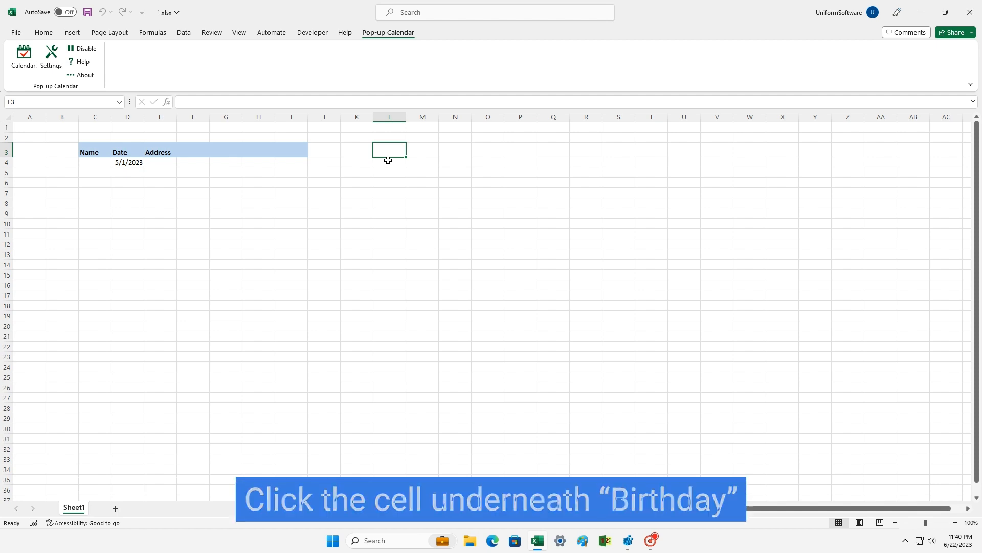
{"action": "type", "text": "Birthday"}
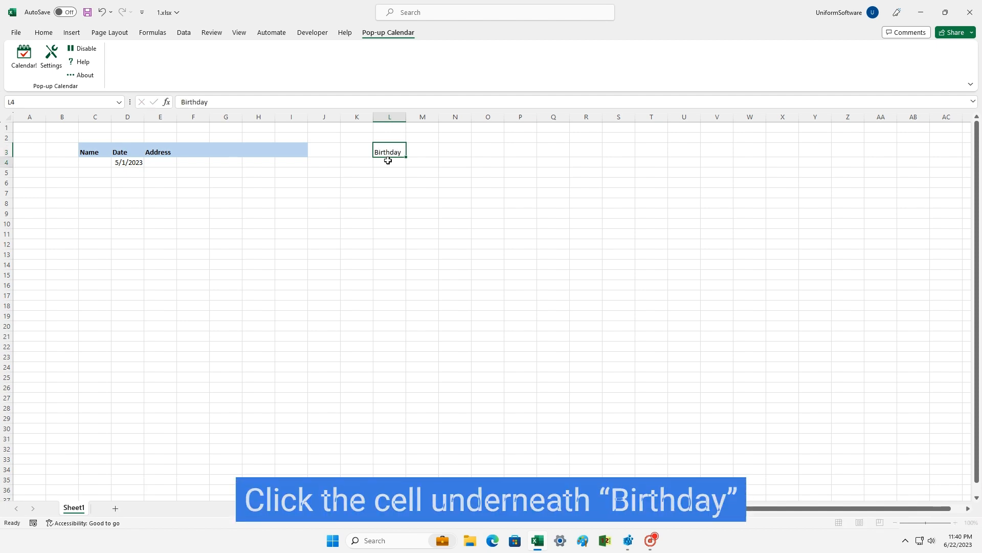
{"action": "left_click", "coordinate": [388, 162]}
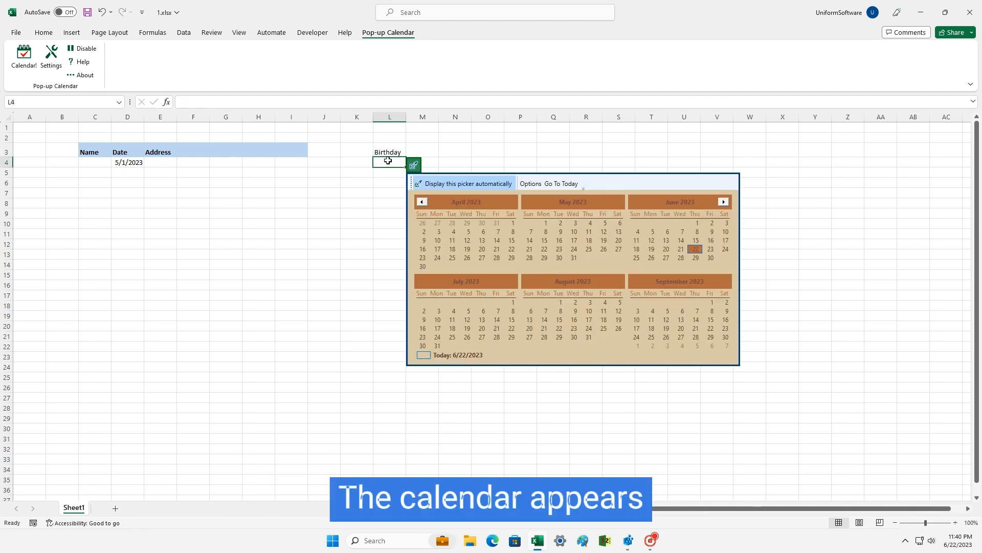
Check that the calendar is triggered beneath the Birthday heading by leaving cell L4 and reselecting it
{"action": "left_click", "coordinate": [385, 175]}
{"action": "left_click", "coordinate": [387, 162]}
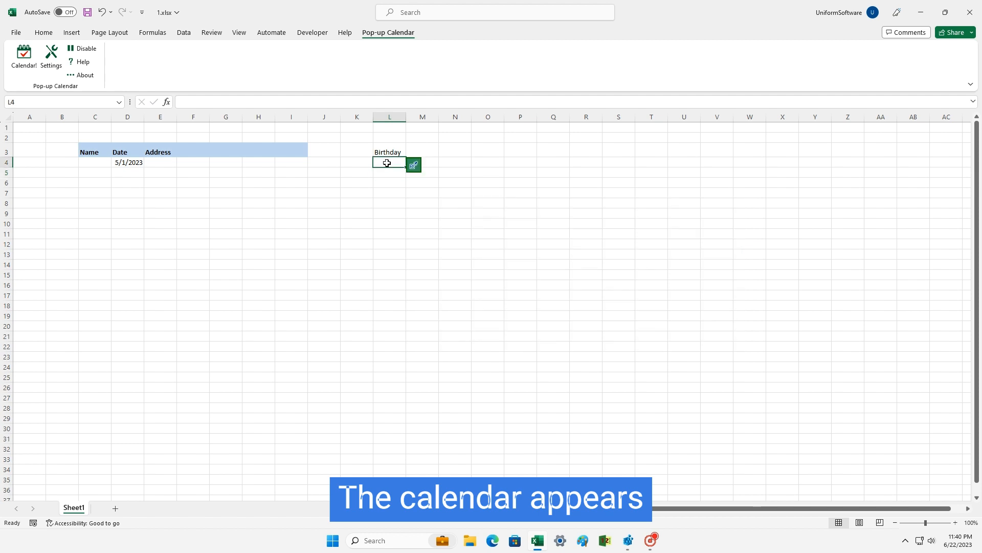
{"action": "left_click", "coordinate": [446, 161]}
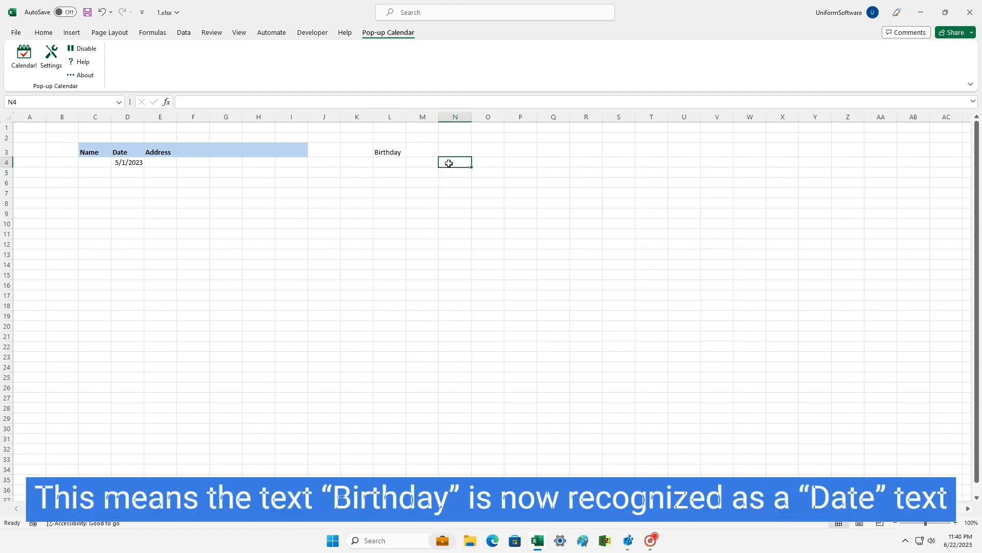
{"action": "left_click", "coordinate": [393, 162]}
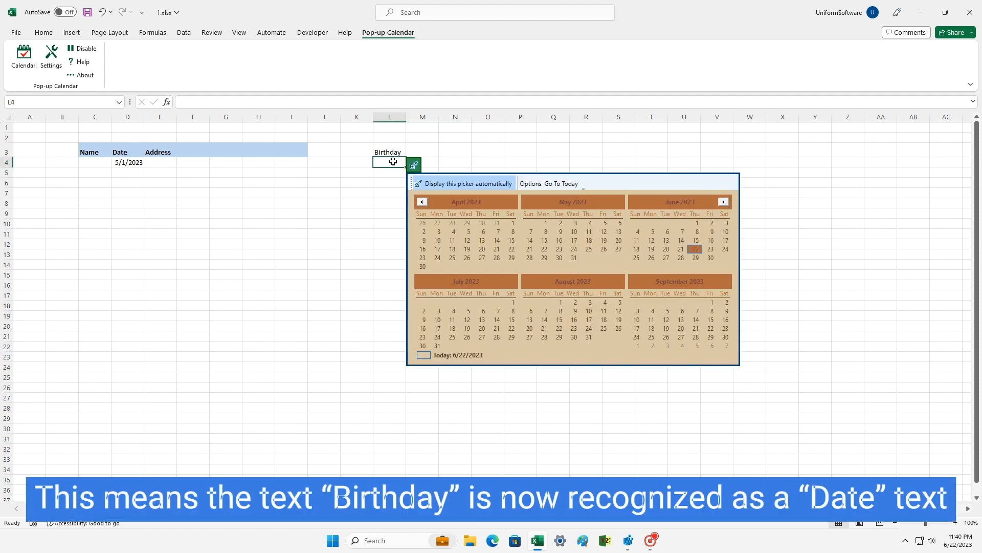